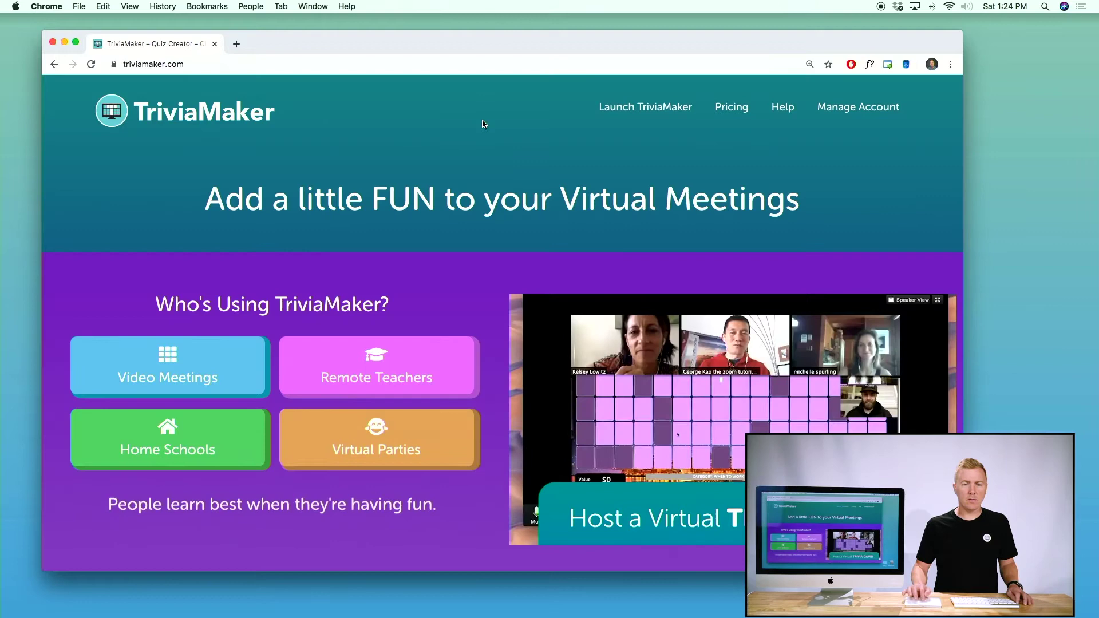
Launch TriviaMaker and start a new Grid-style game.
left_click(624, 110)
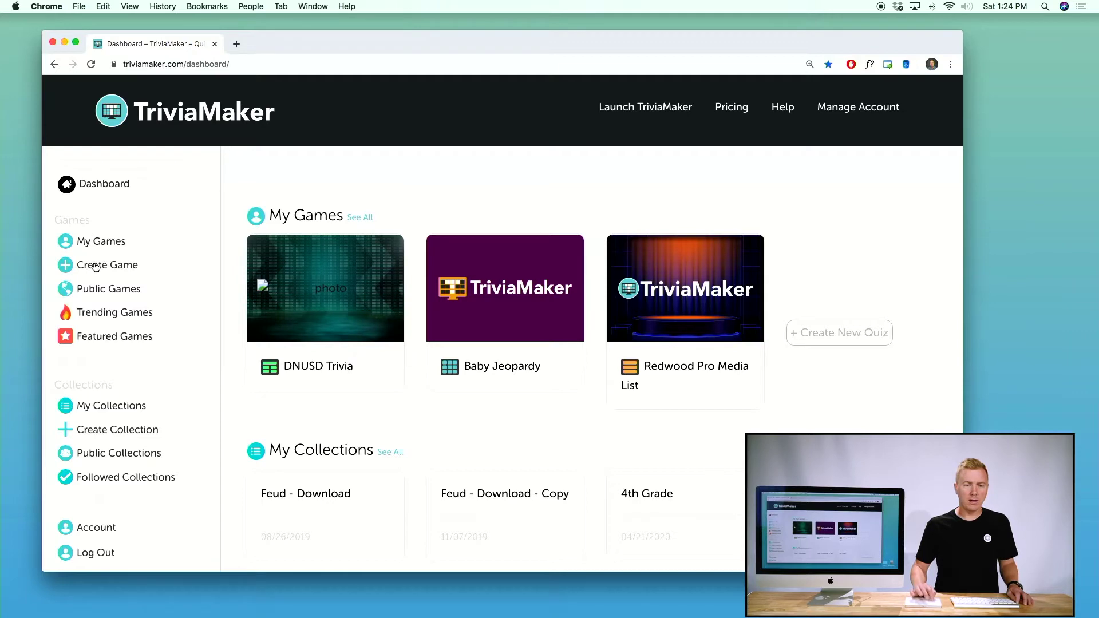
left_click(97, 267)
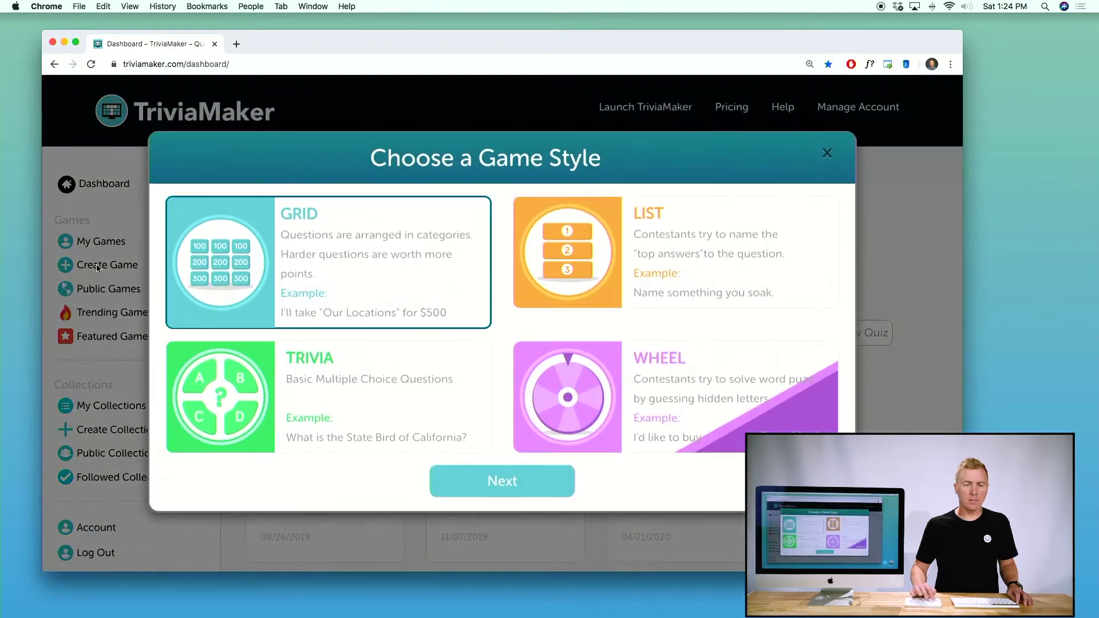
left_click(313, 256)
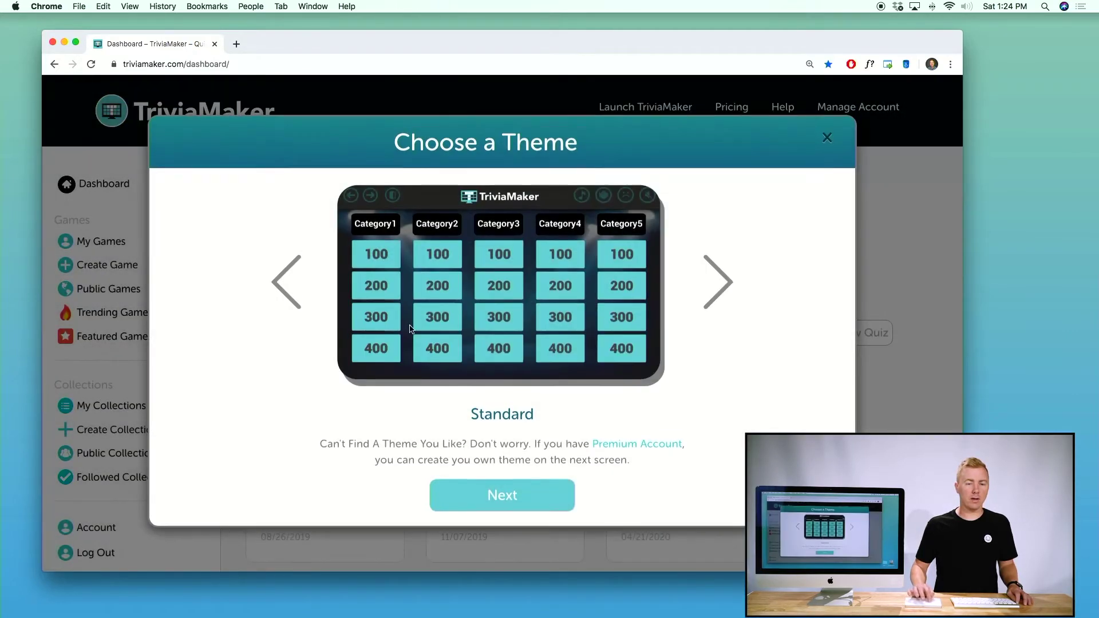
Browse the themes from Christmas through Fall, then settle on Standard.
left_click(719, 289)
left_click(719, 289)
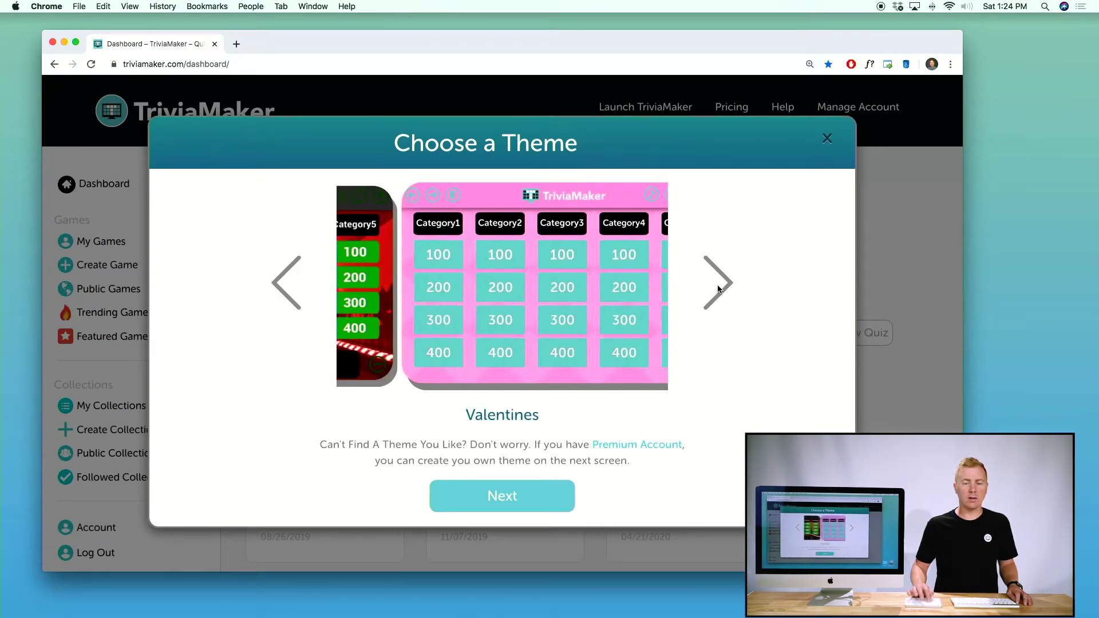
left_click(718, 289)
left_click(718, 289)
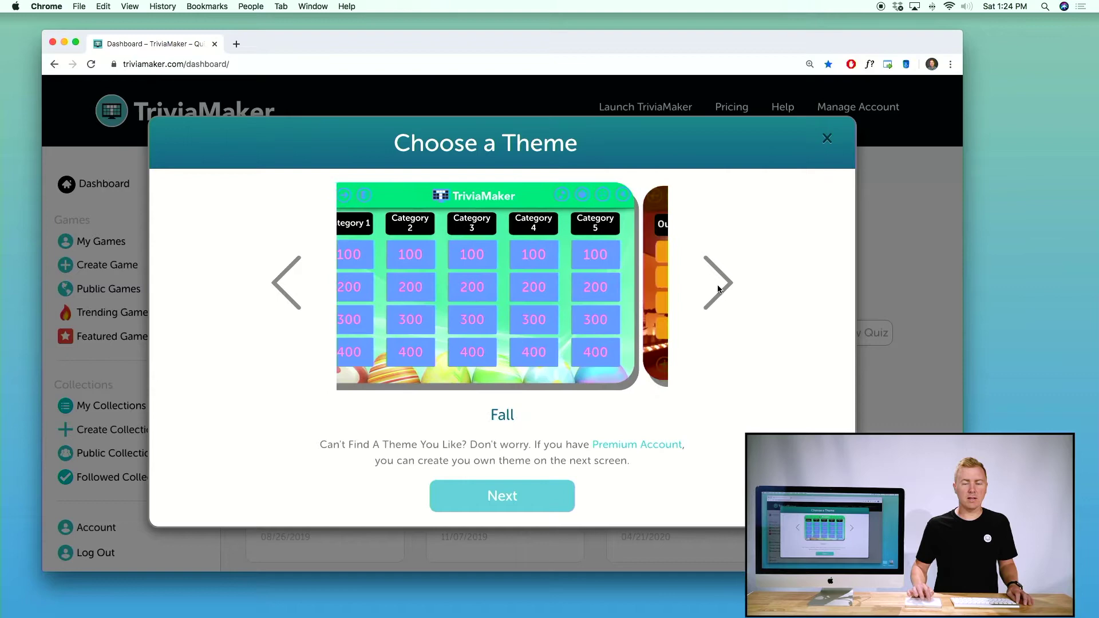
left_click(718, 289)
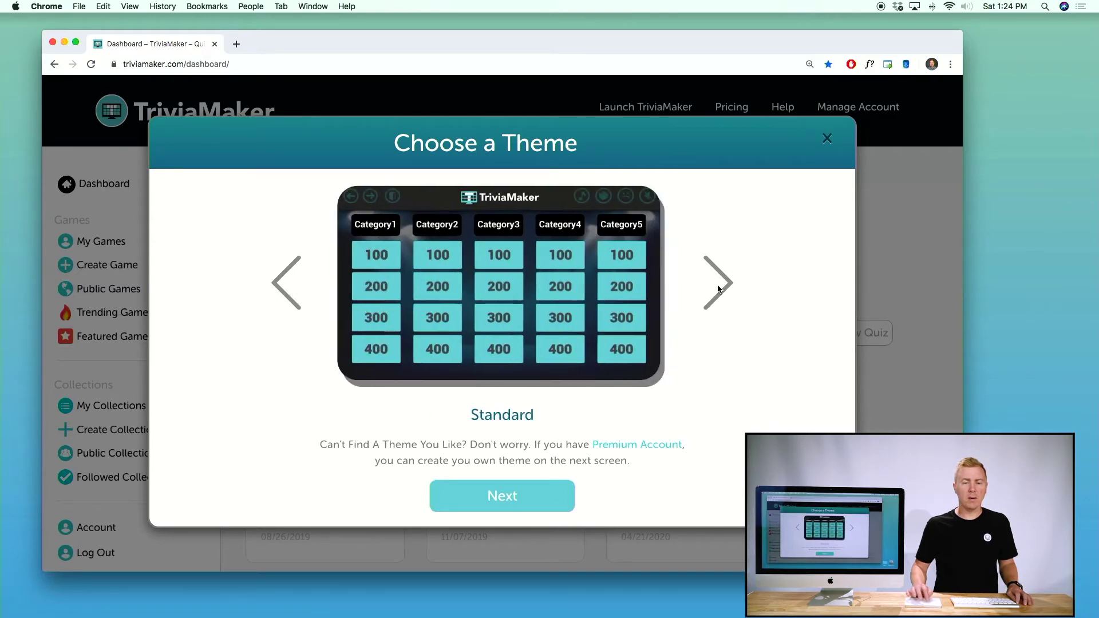
left_click(504, 500)
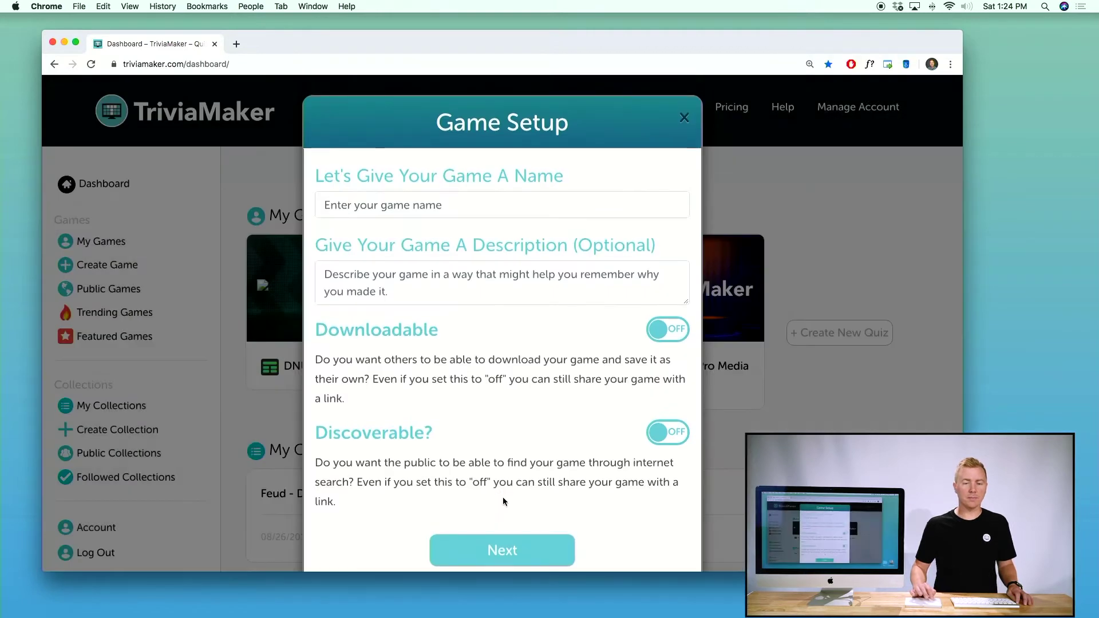
Name the game 'Test Grid 1' with Downloadable and Discoverable left off, and create it.
left_click(411, 208)
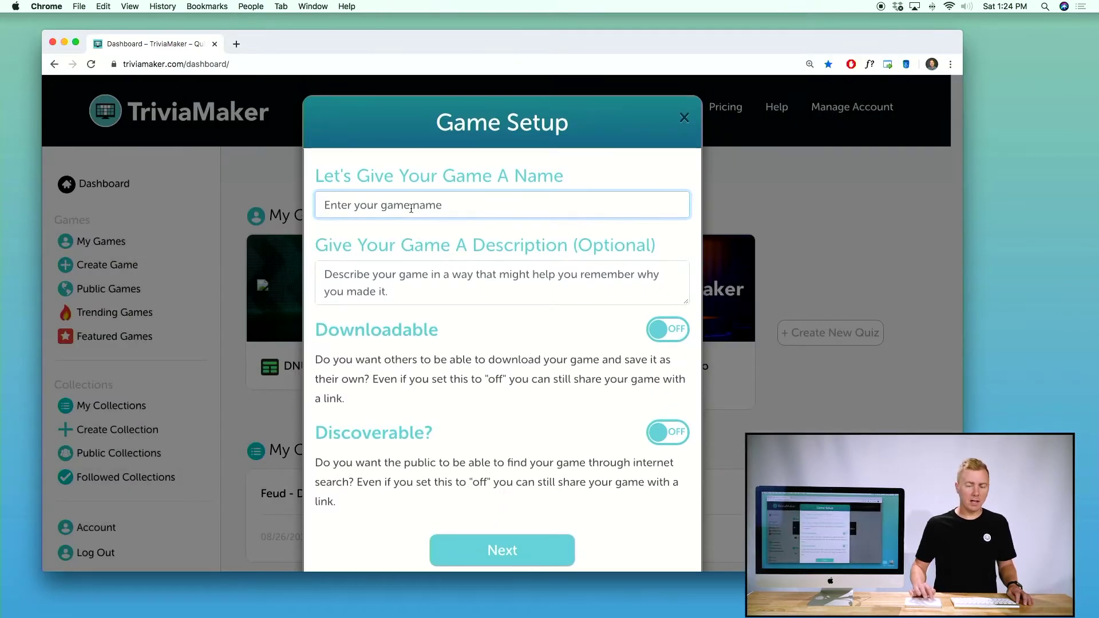
type("T")
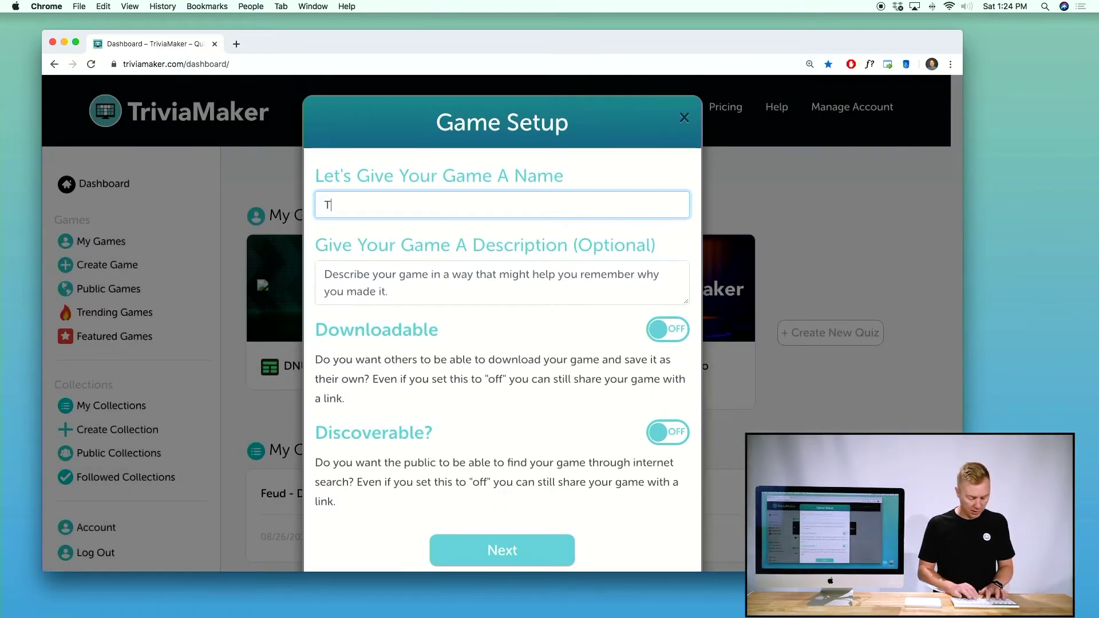
type("est Grid 1")
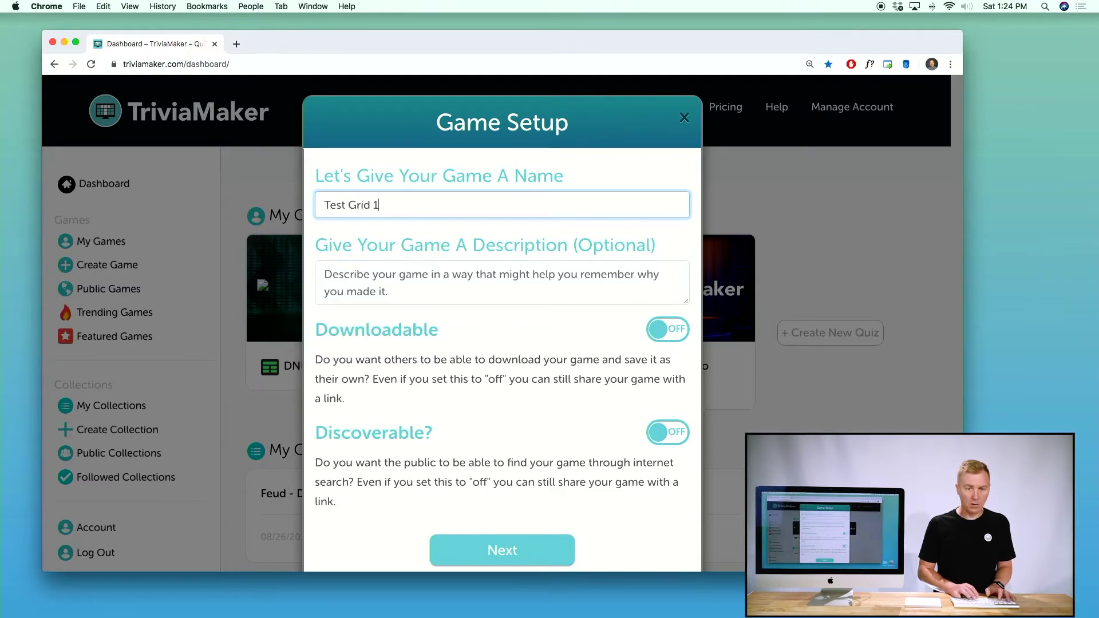
left_click(420, 284)
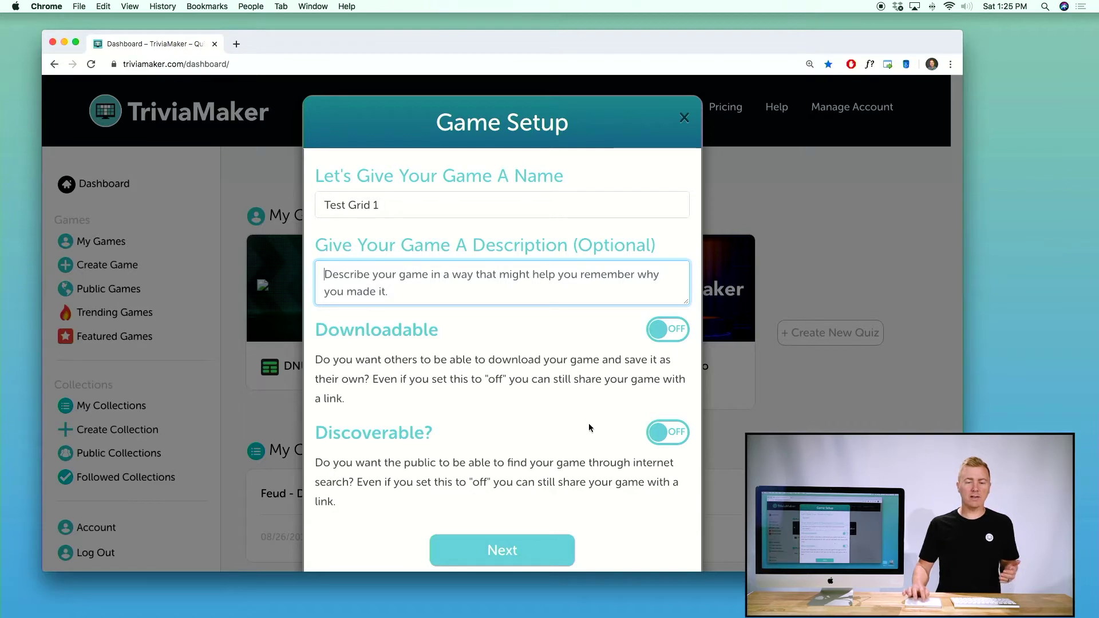
left_click(660, 436)
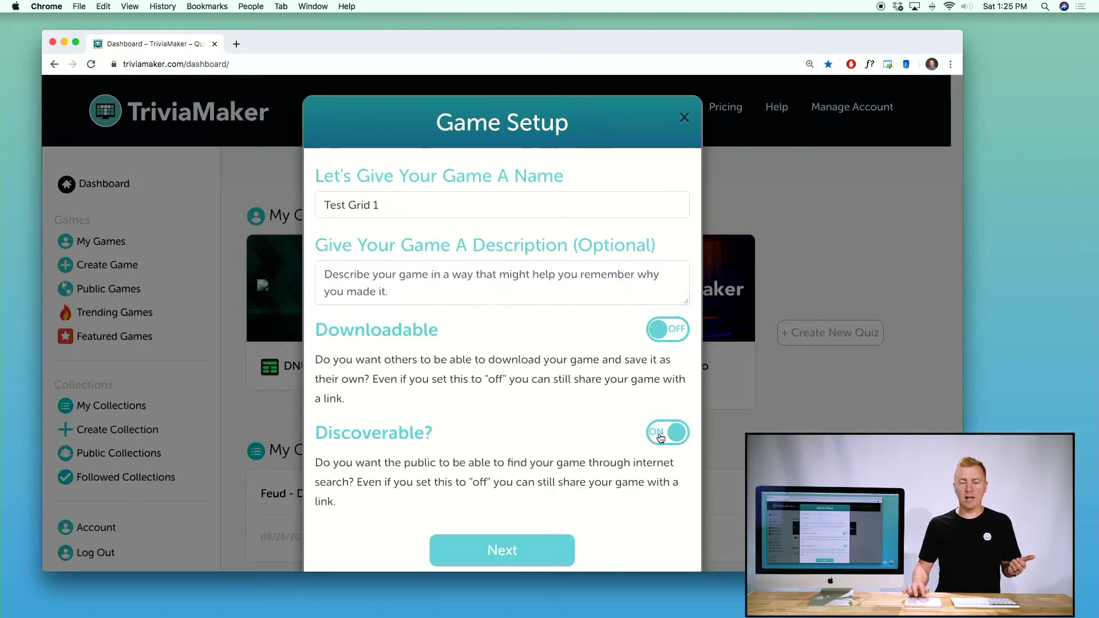
left_click(655, 333)
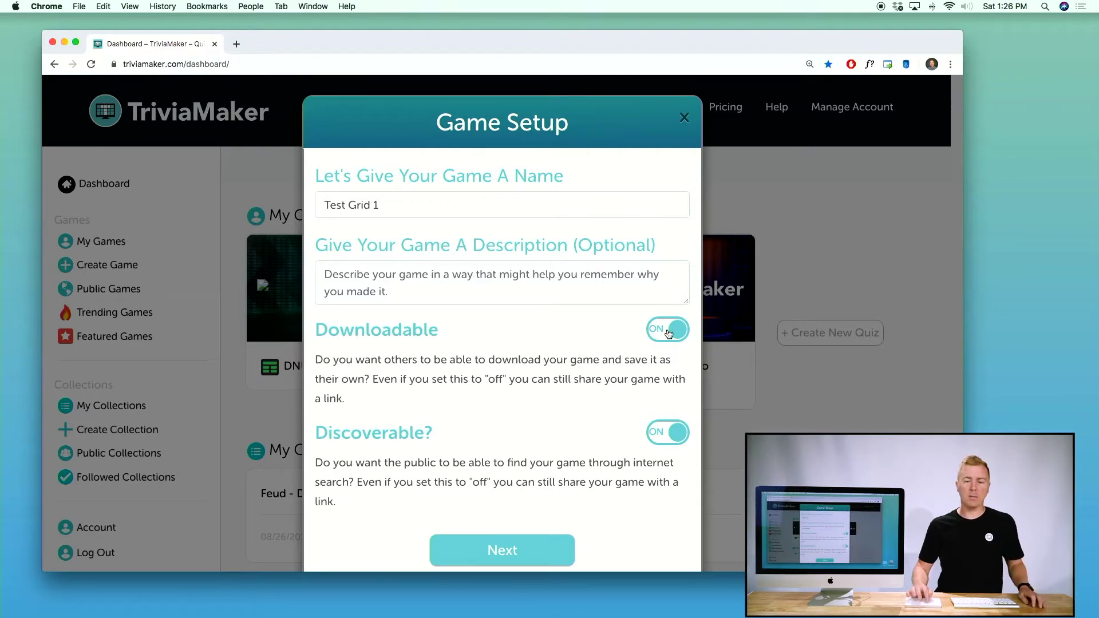
left_click(658, 333)
left_click(664, 437)
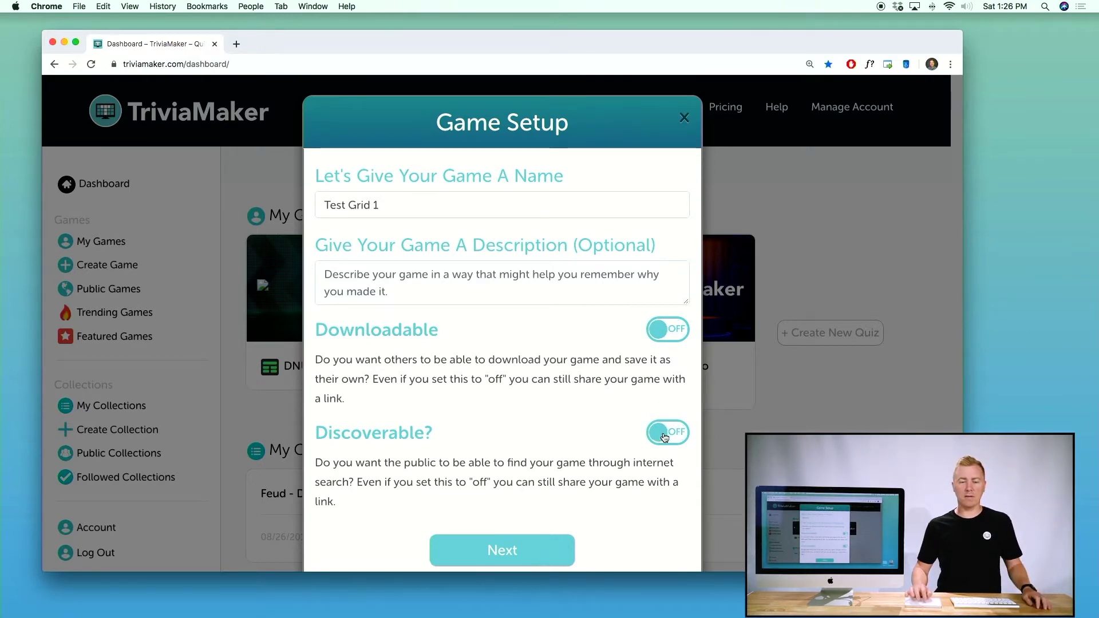
left_click(497, 551)
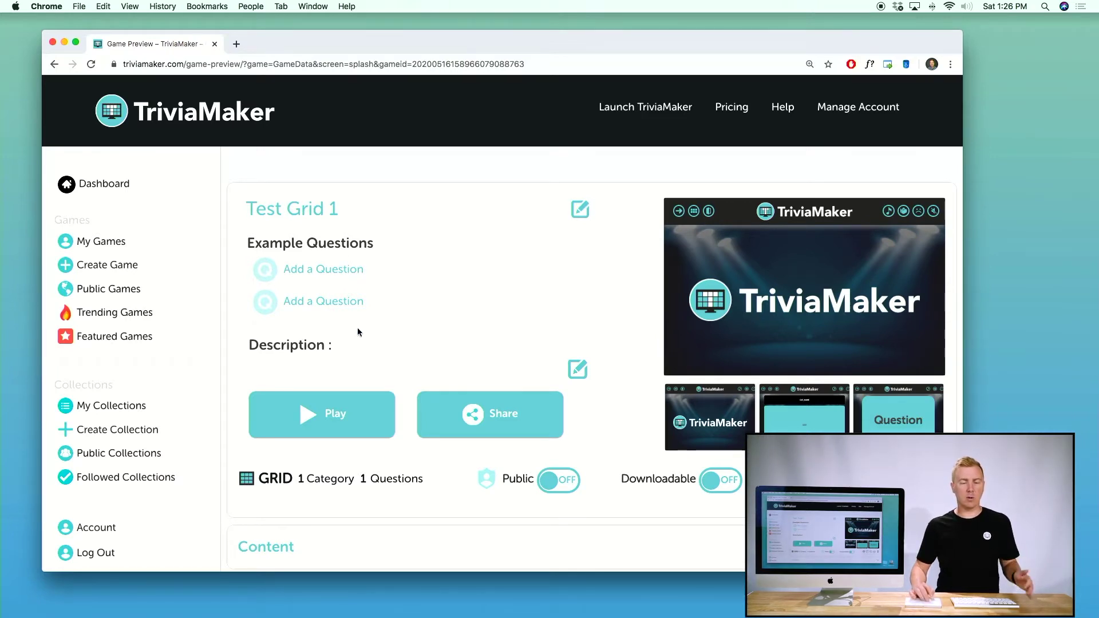
Check the Test Grid 1 page's URL and scroll down to its Content section.
scroll(357, 331, "down", 3)
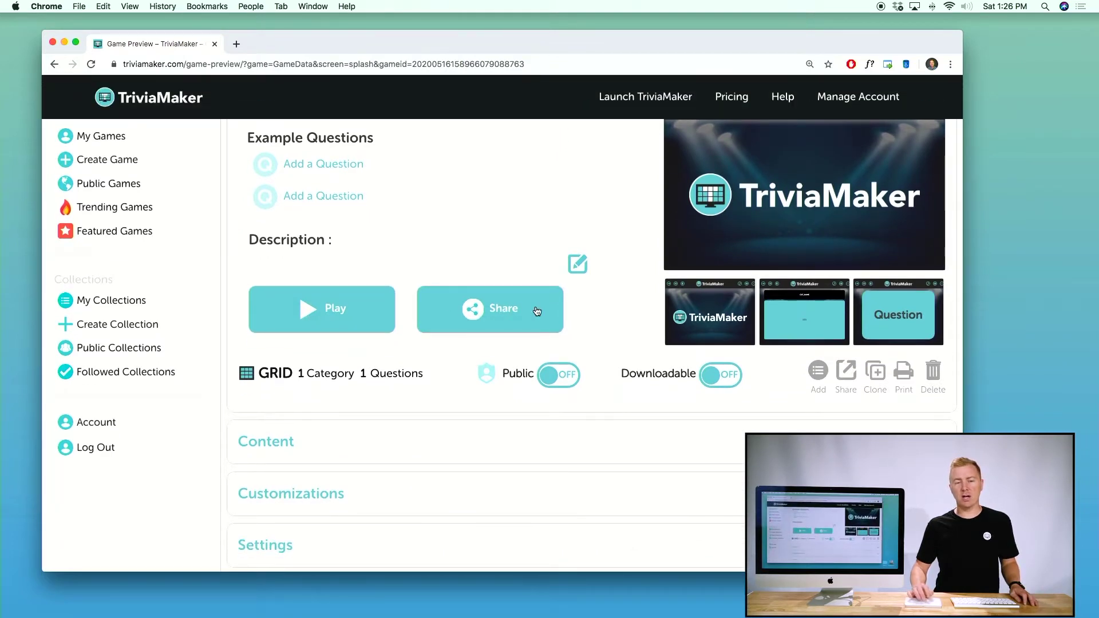
scroll(537, 311, "up", 2)
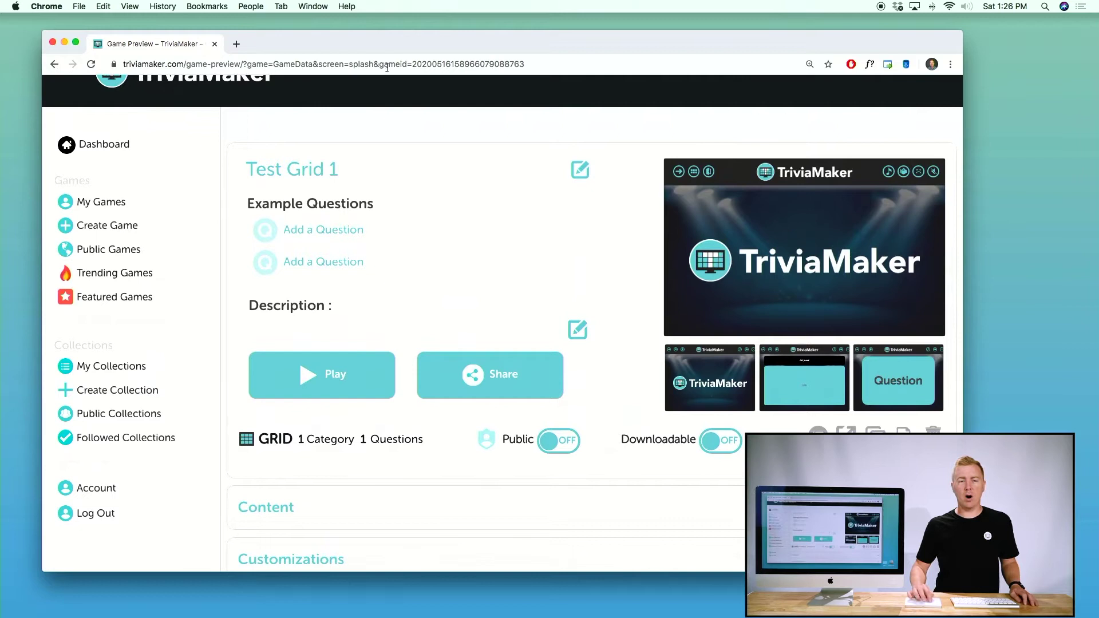
left_click(387, 66)
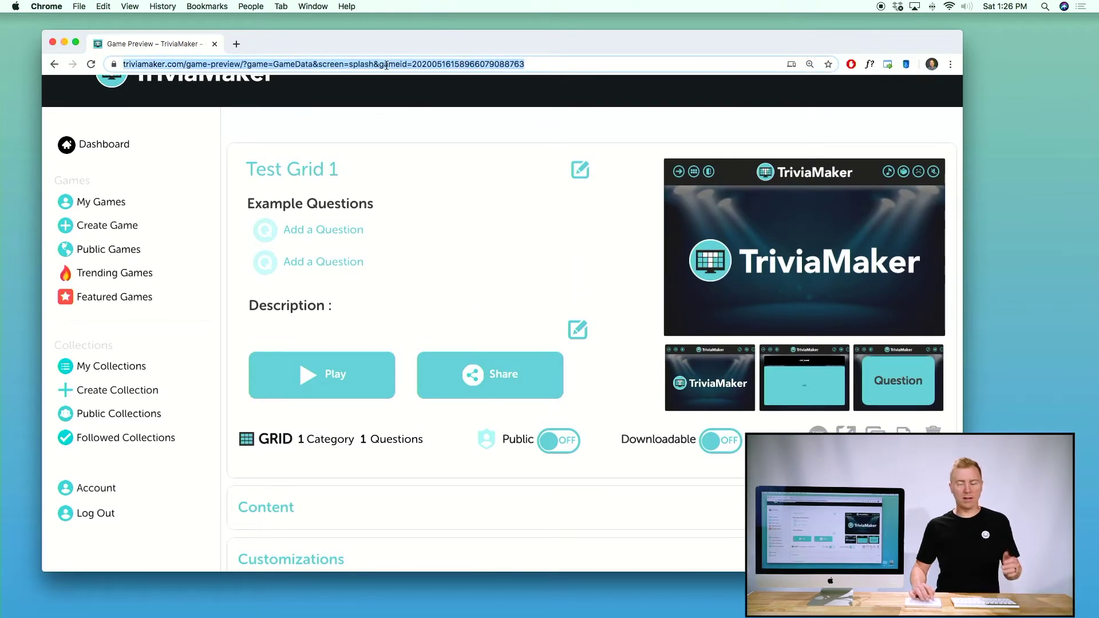
left_click(496, 215)
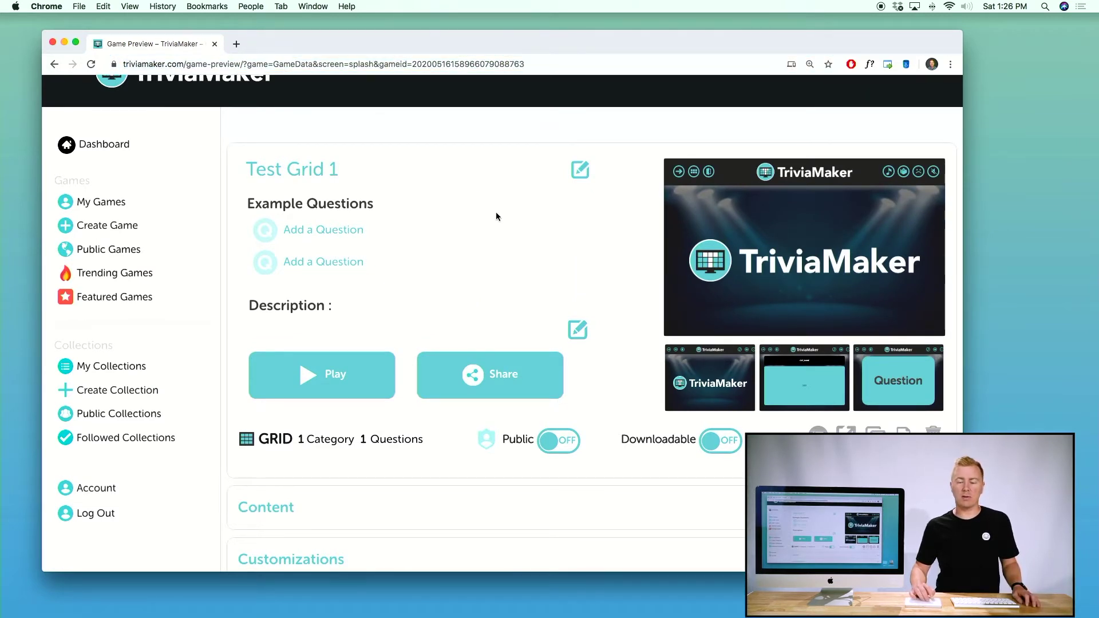
scroll(495, 216, "down", 2)
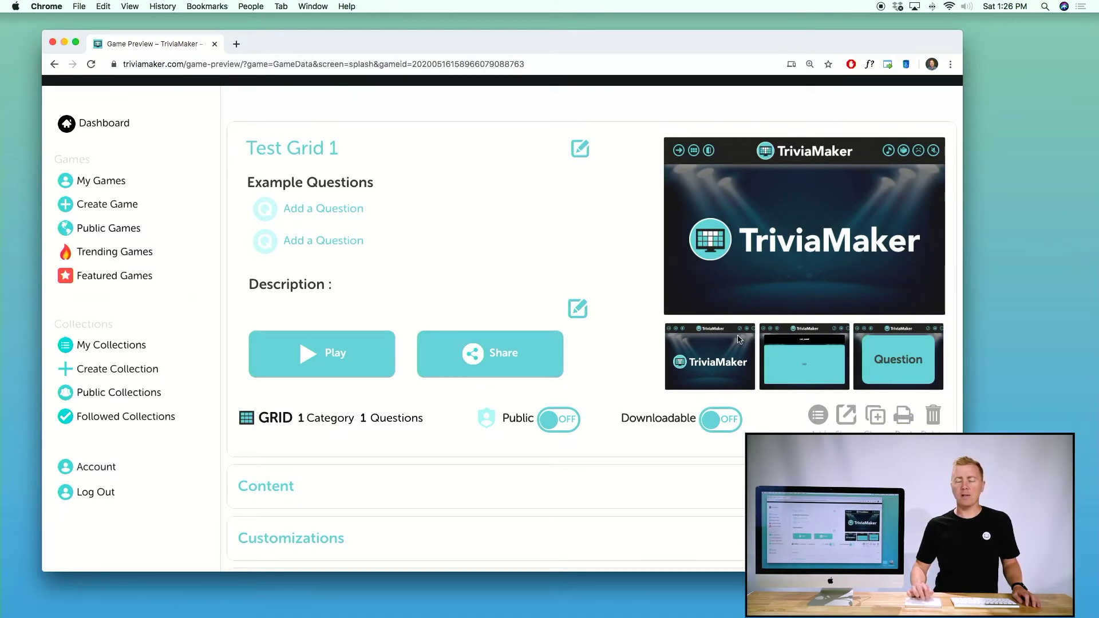
scroll(590, 262, "down", 3)
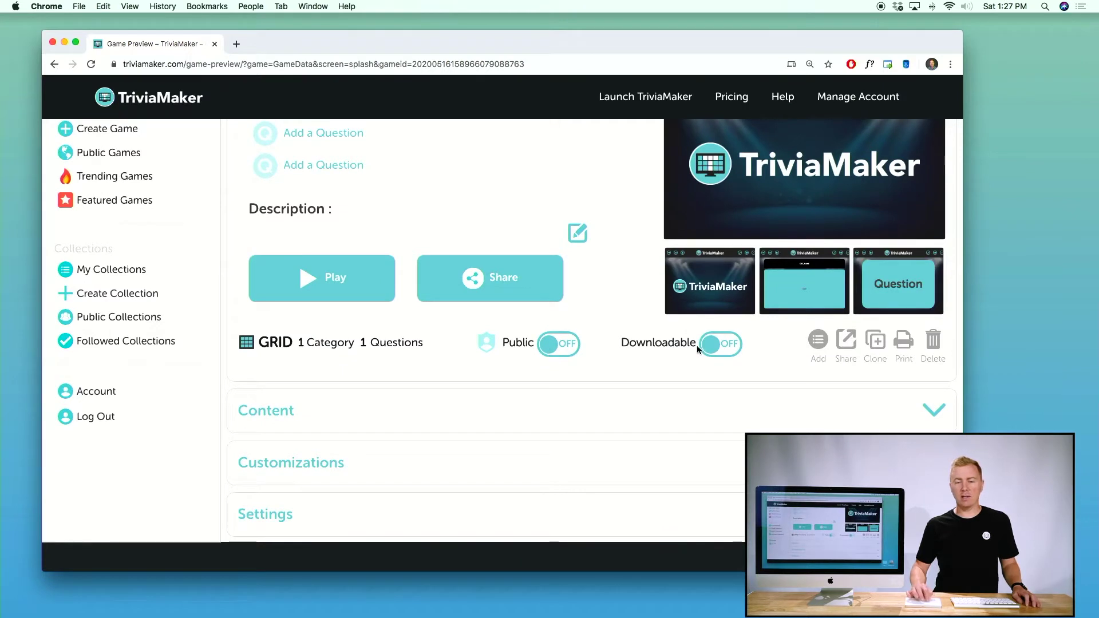
scroll(606, 359, "down", 2)
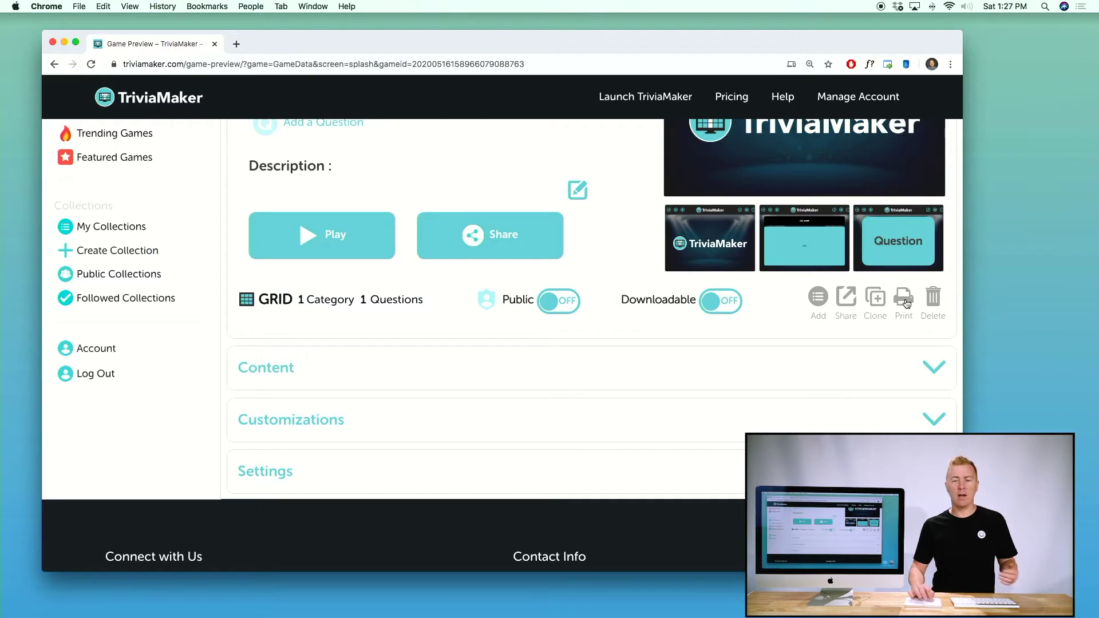
scroll(607, 330, "down", 3)
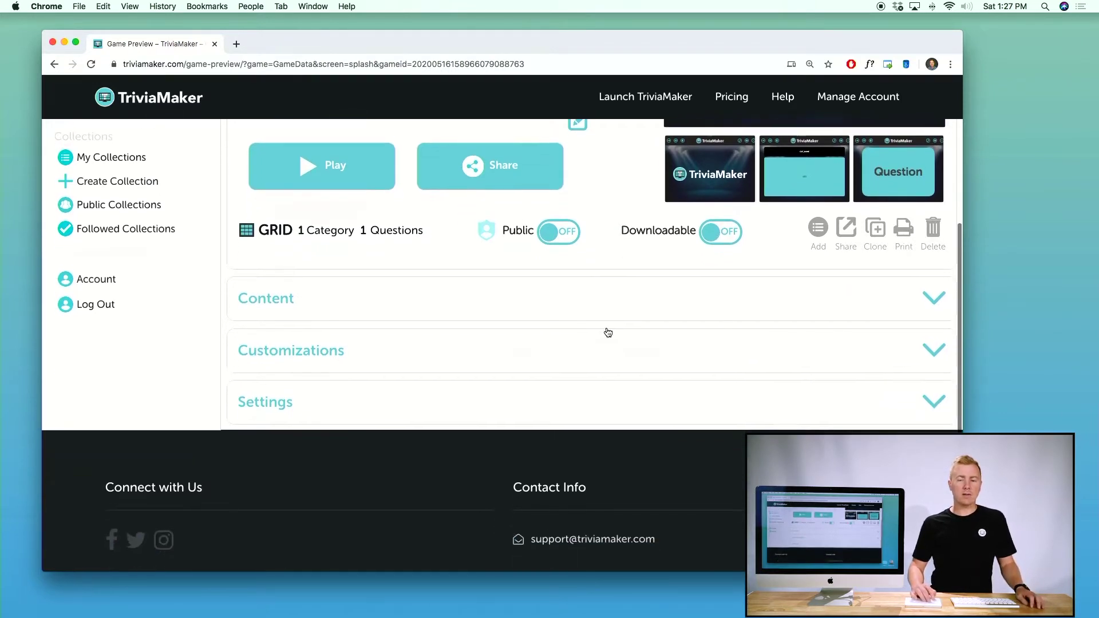
Give the board 3 categories with 3 questions per category.
left_click(574, 301)
scroll(572, 301, "down", 2)
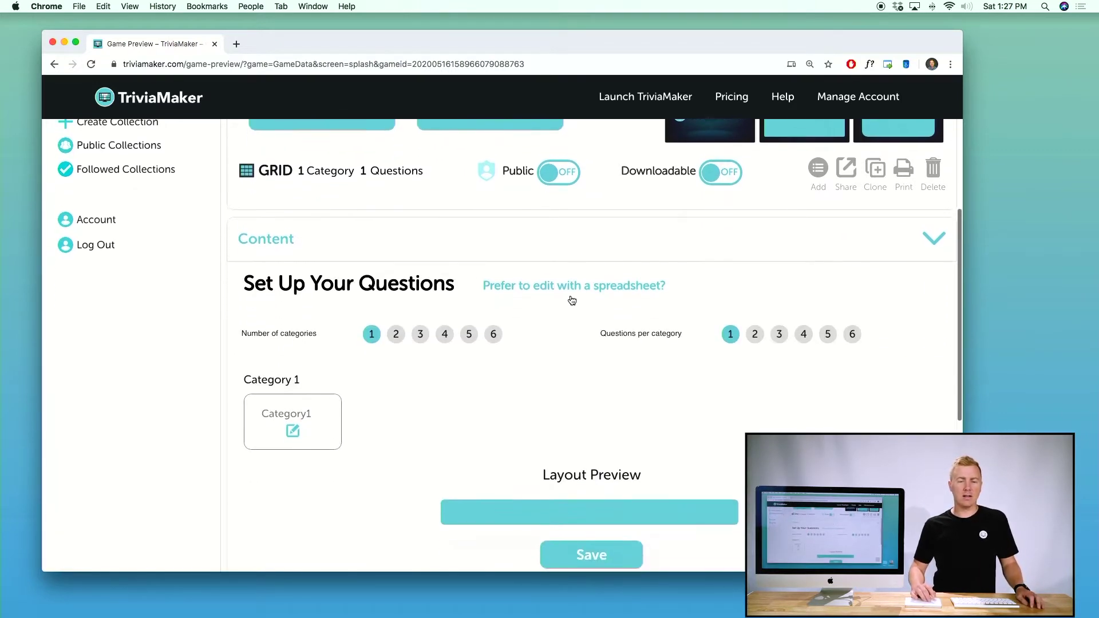
scroll(572, 300, "down", 1)
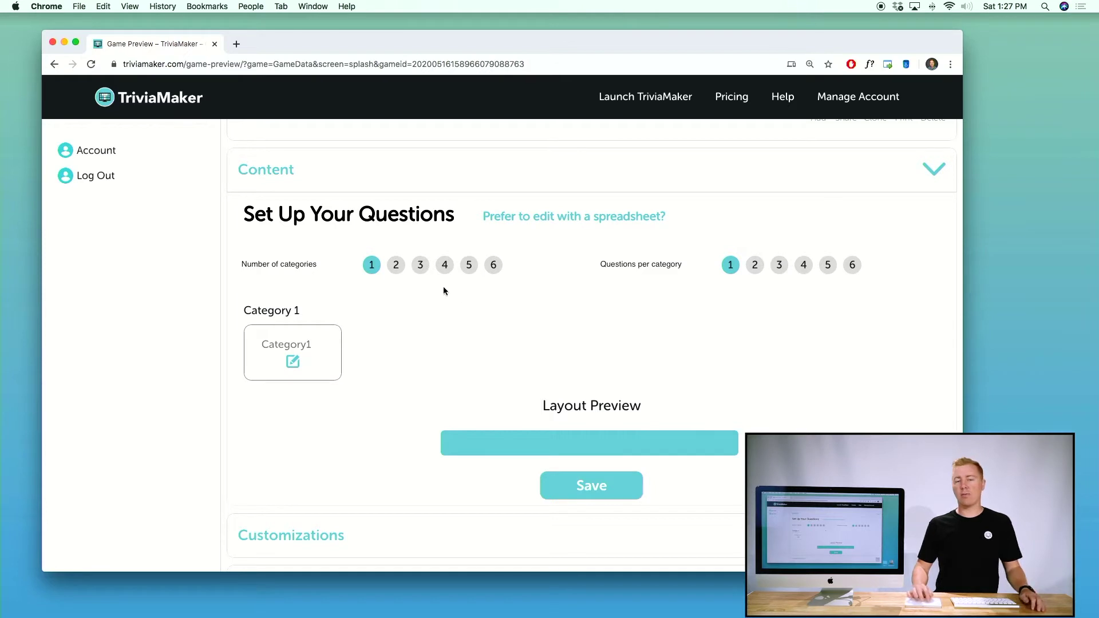
left_click(422, 265)
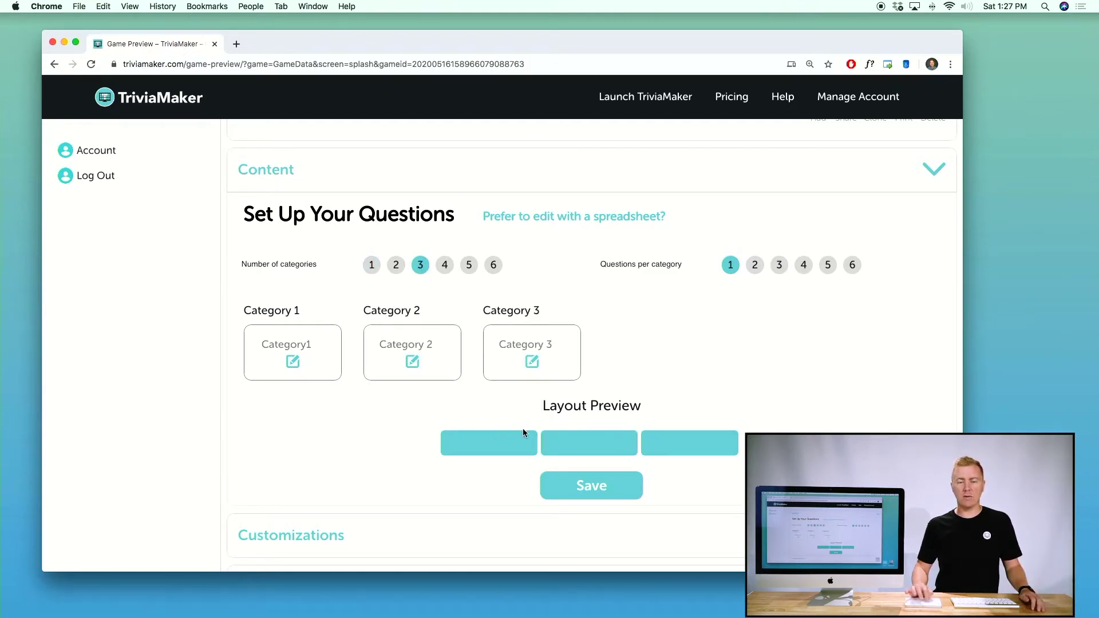
left_click(779, 266)
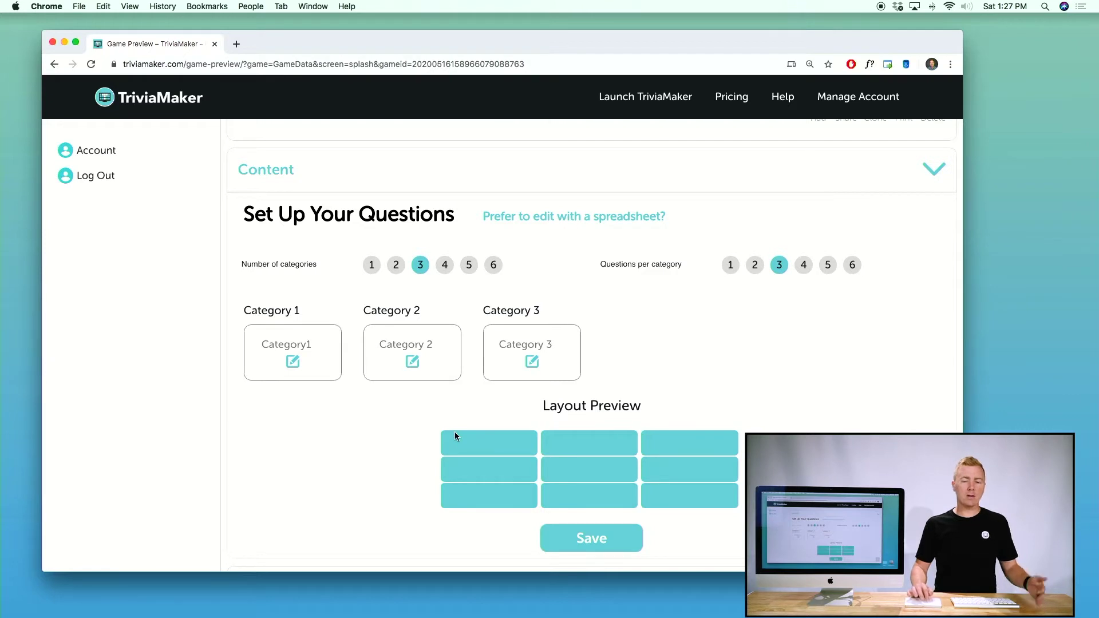
Rename Category1 to 'Sports' and enter Question 1 'Who is the quarterback of the Tampa Bay Buccaneers?'.
left_click(293, 362)
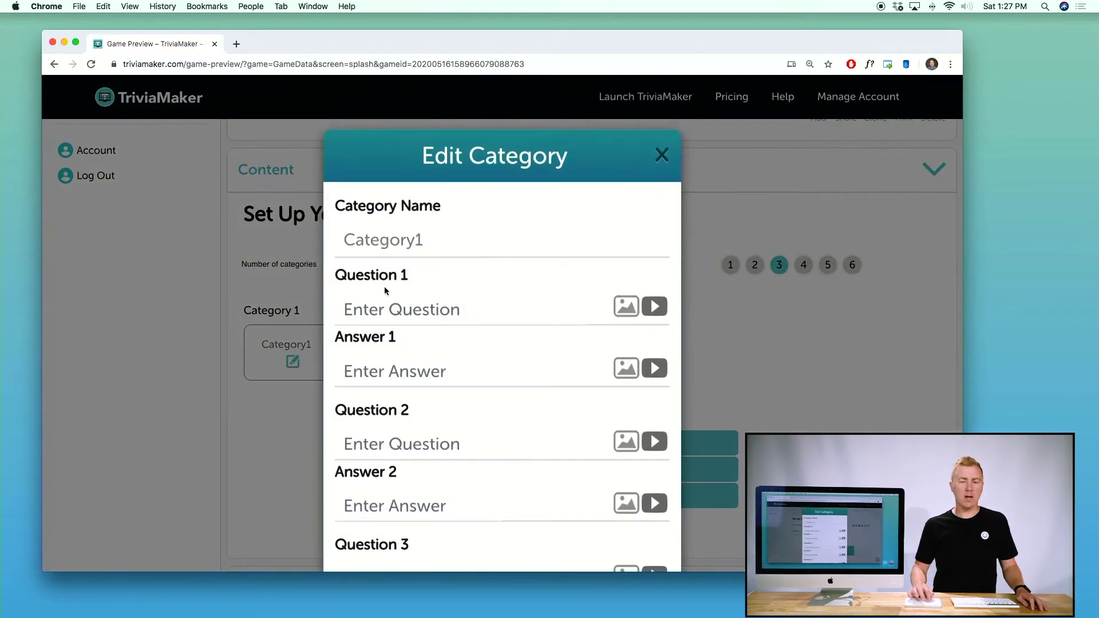
left_click(408, 245)
key("super+a")
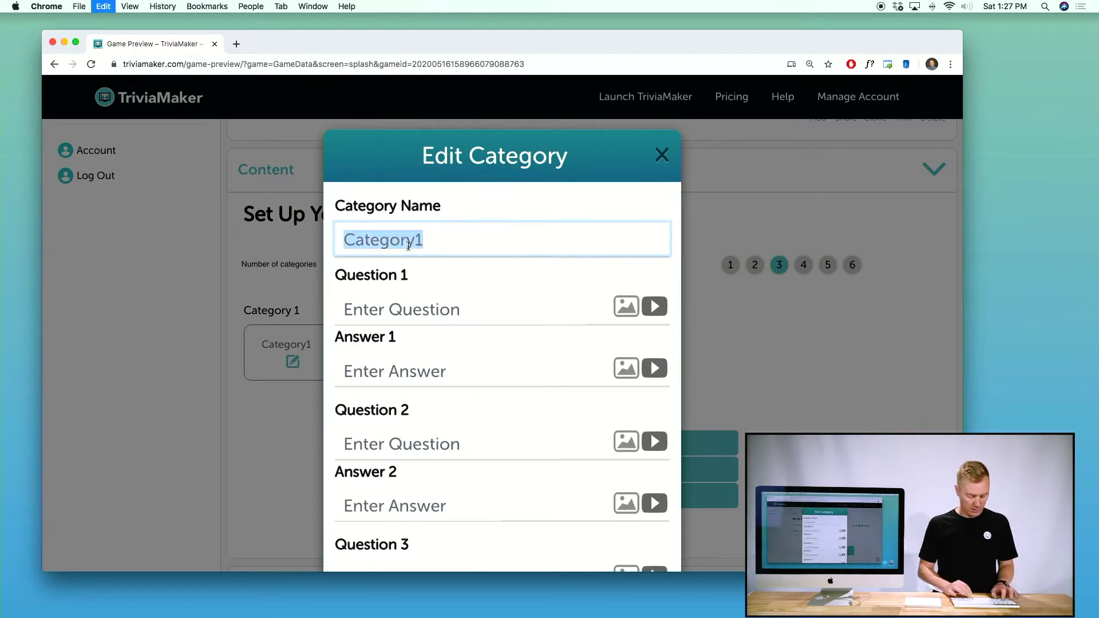
type("Sport")
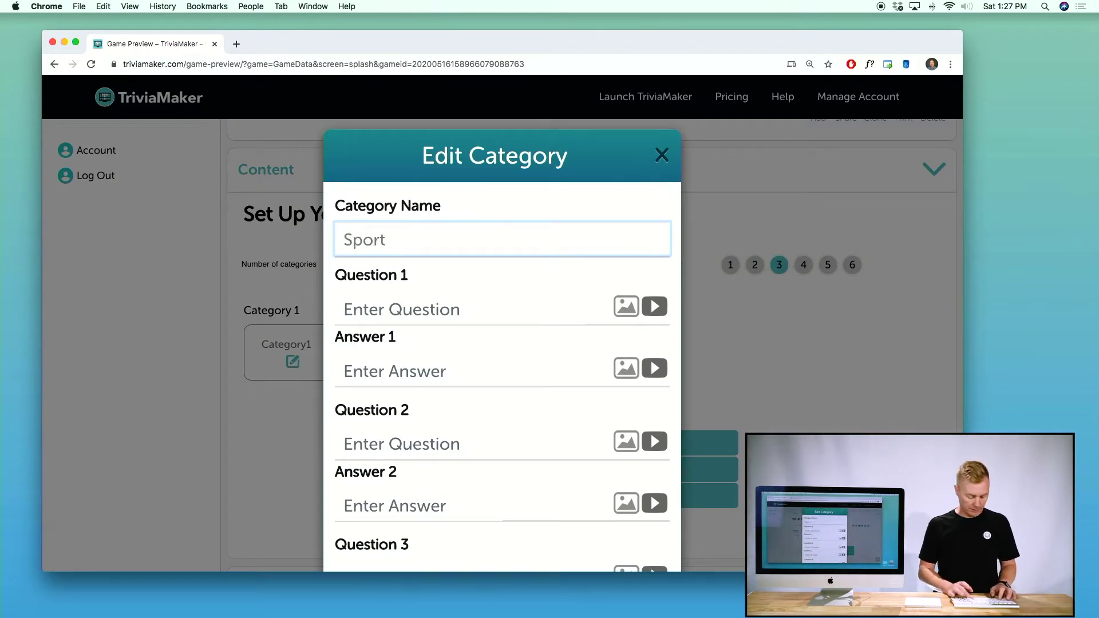
type("s")
key("Tab")
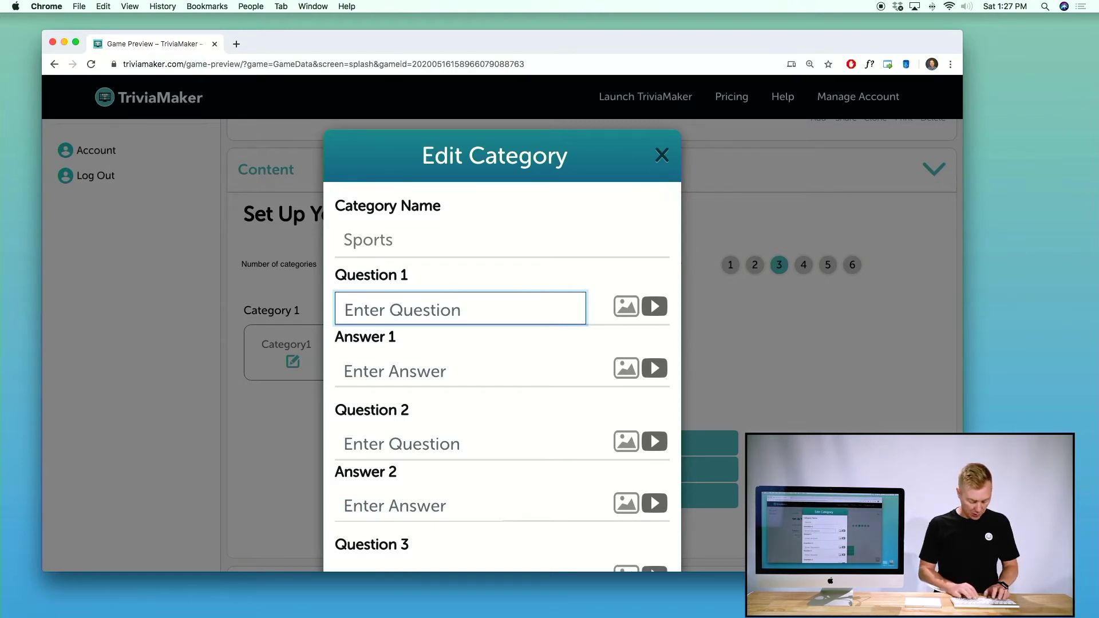
type("Who i")
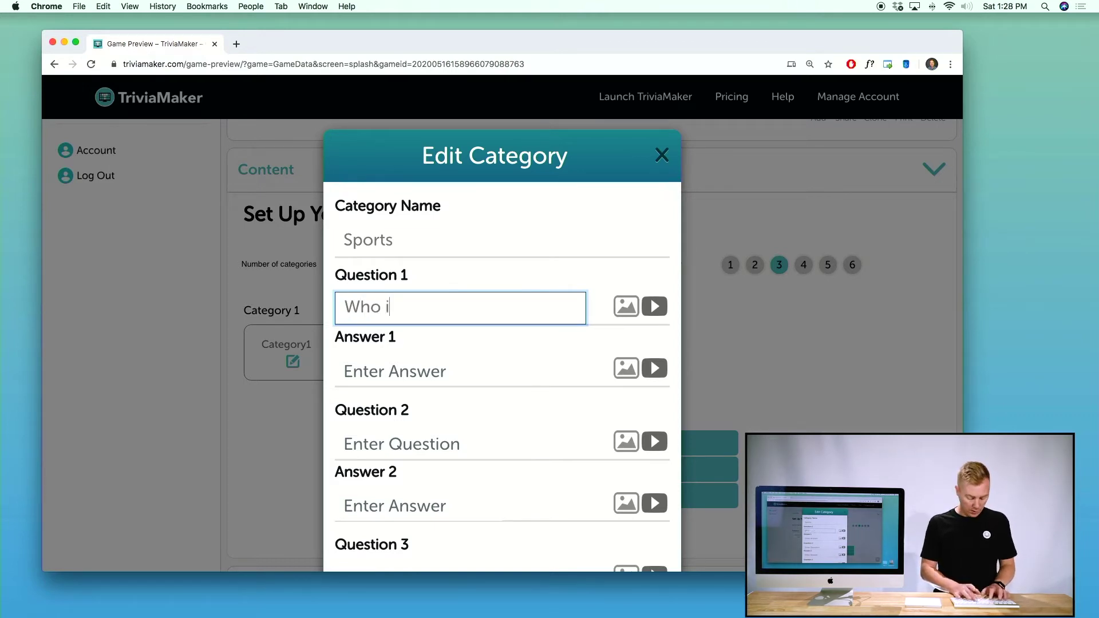
type("s the qua")
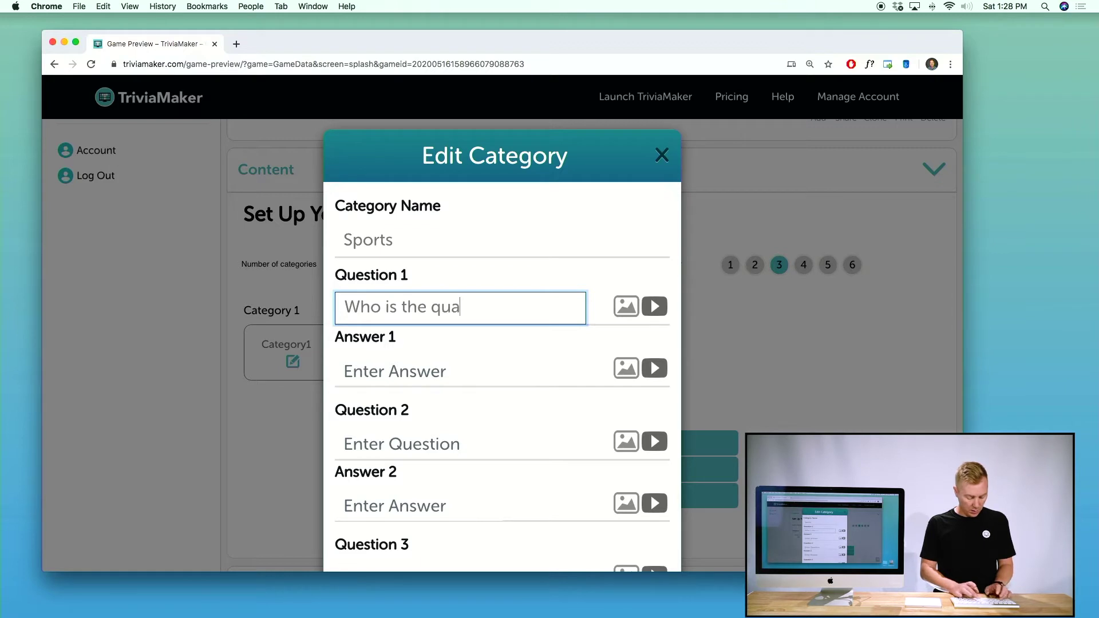
type("rter")
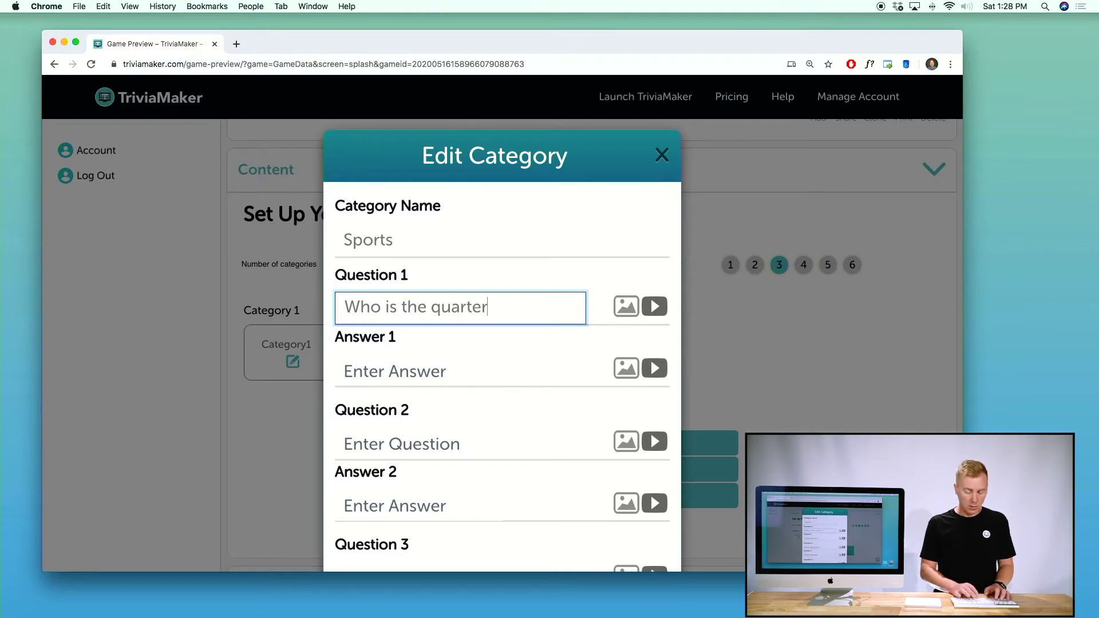
type("back of ")
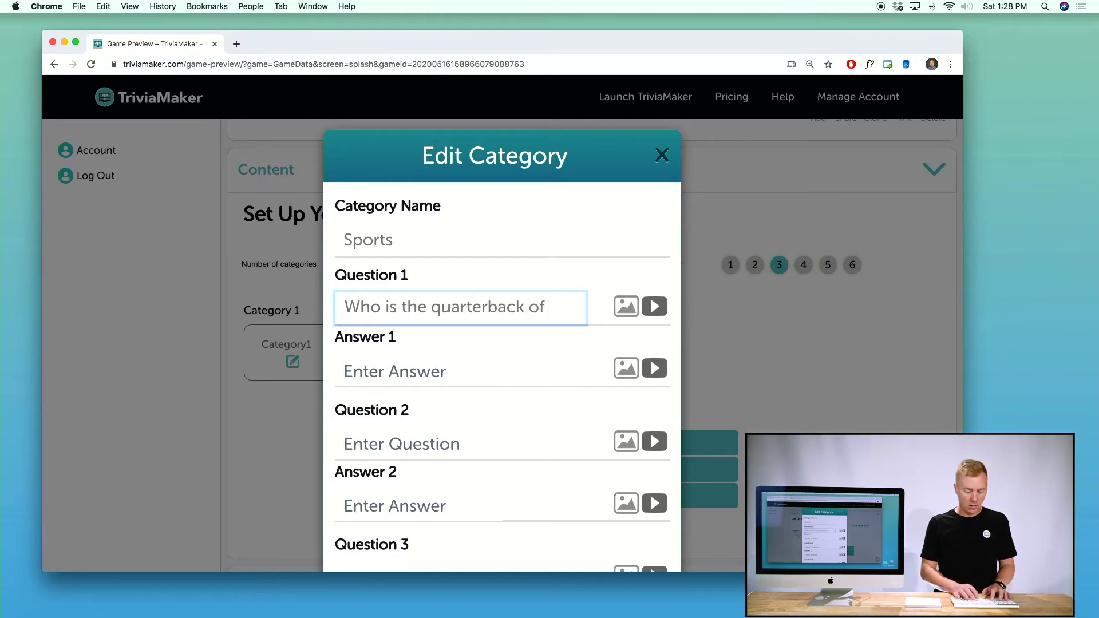
type("the")
type(" Tamp")
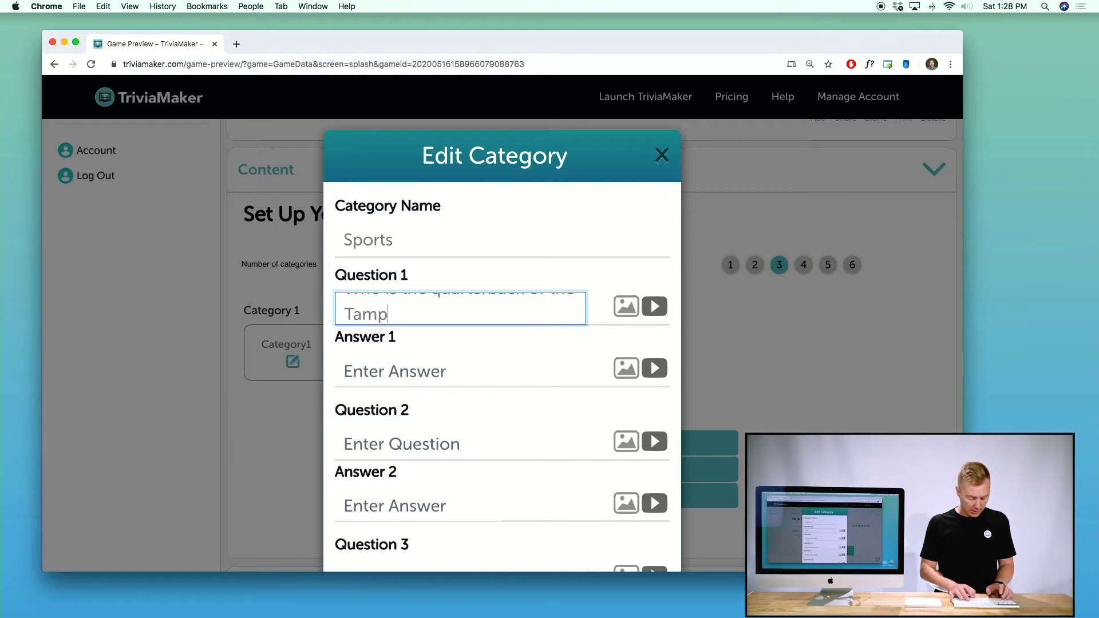
type("a Bay Buccaneers?")
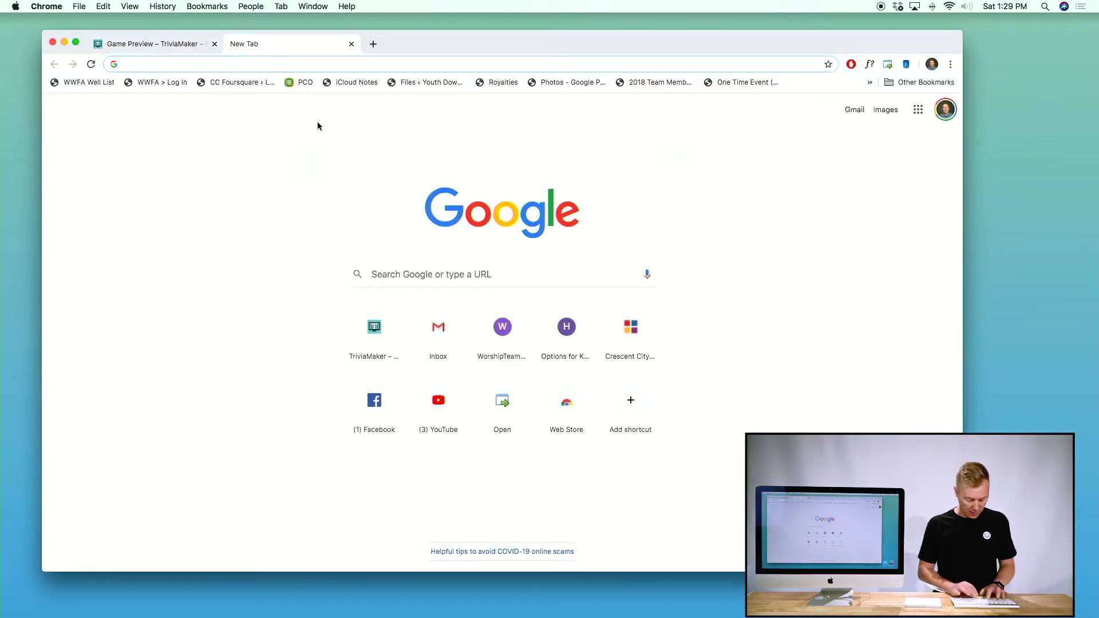
Find 'tampa bay bucks logo' on Google Images and save the flag logo to Desktop › Grid Game.
type("tampa ")
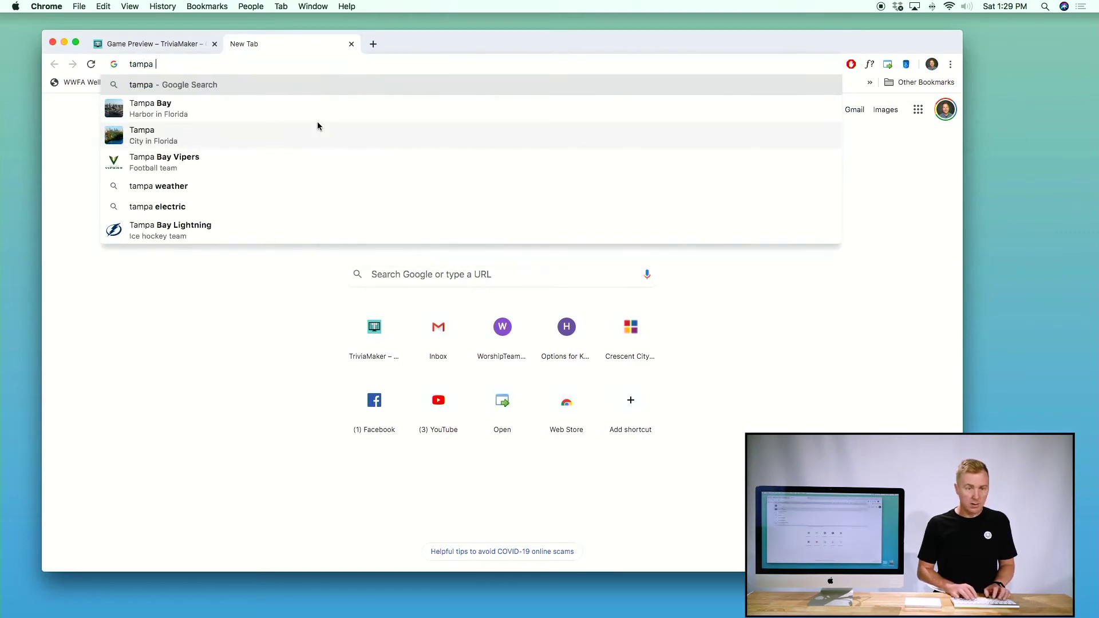
type("bay")
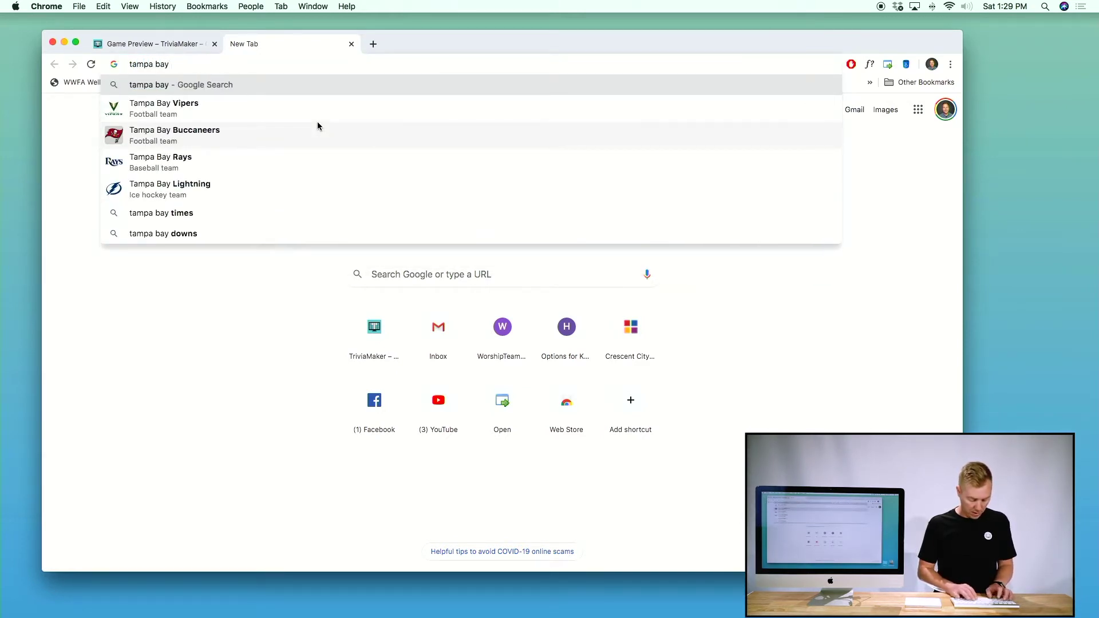
type(" bucks logo")
key("Return")
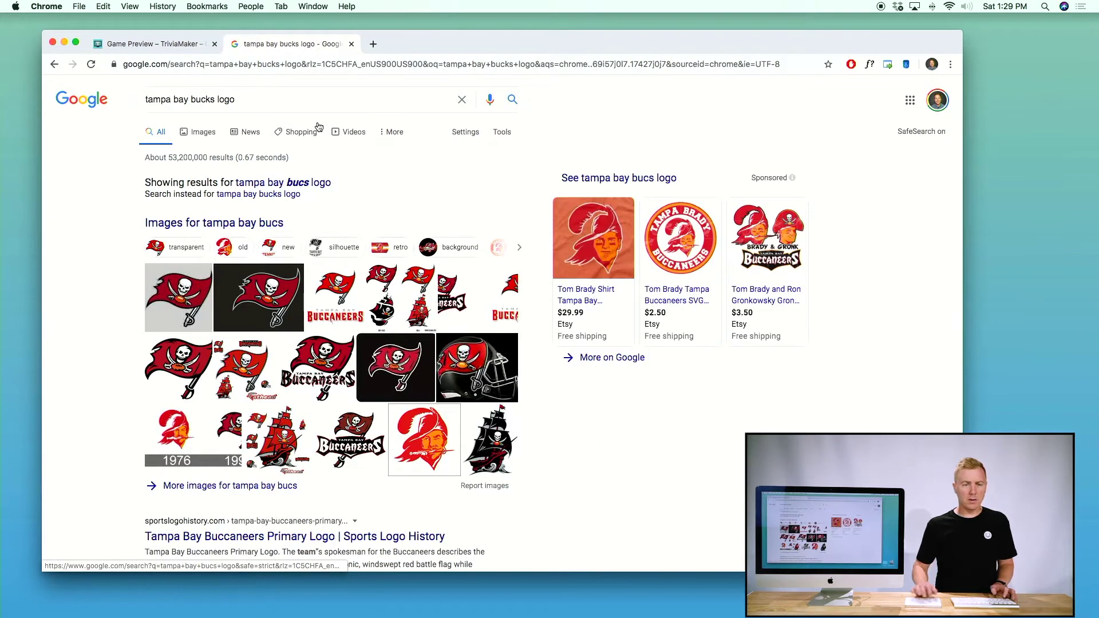
left_click(171, 294)
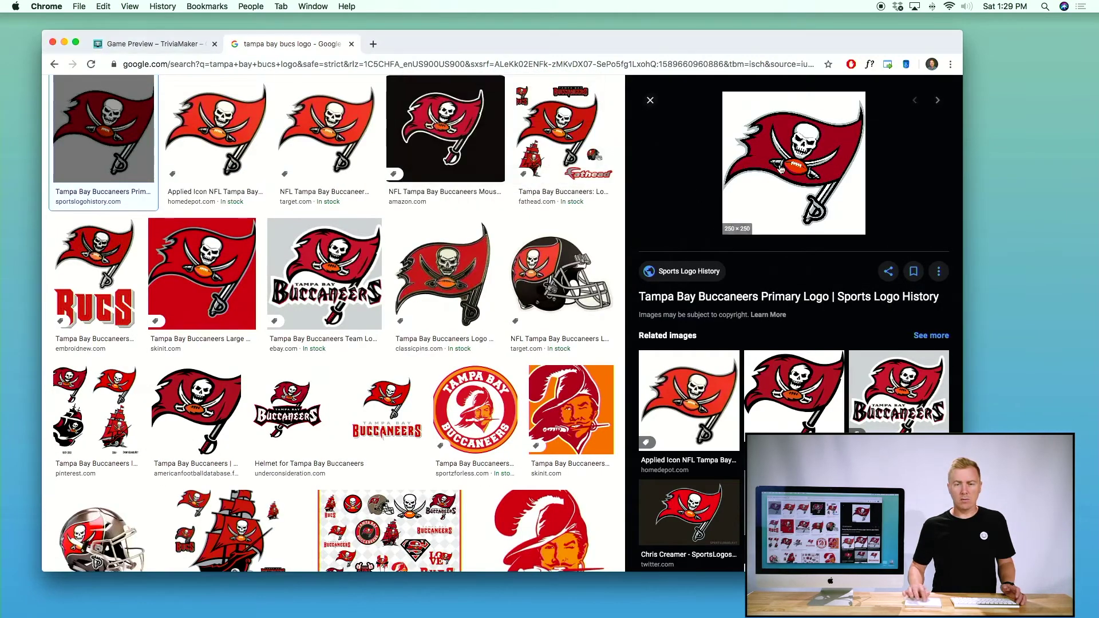
right_click(783, 166)
mouse_move(818, 213)
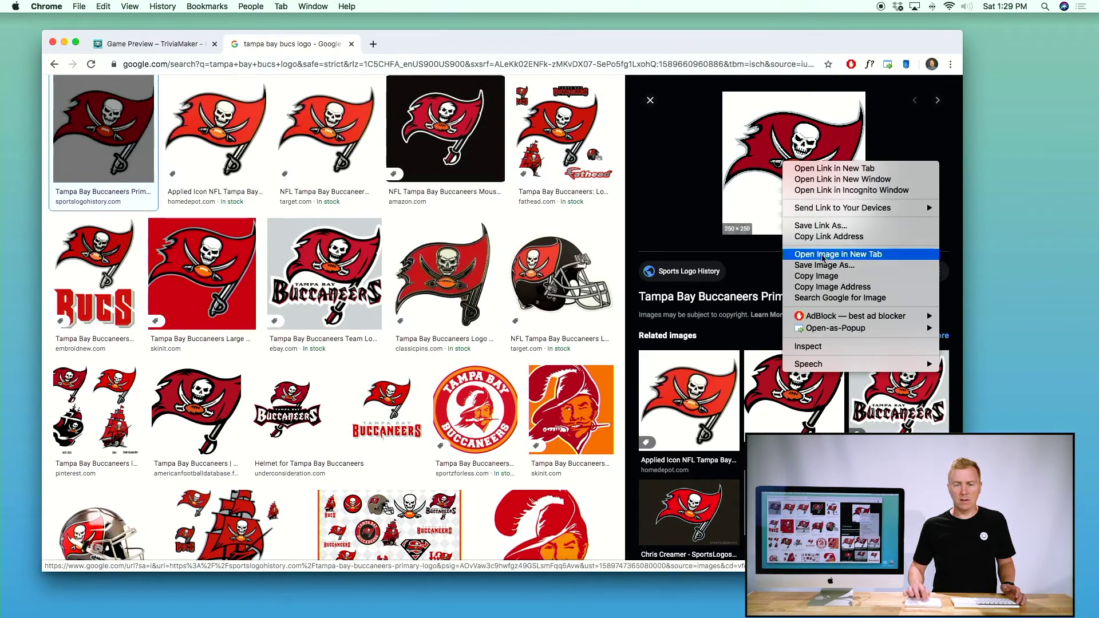
left_click(821, 266)
left_click(592, 88)
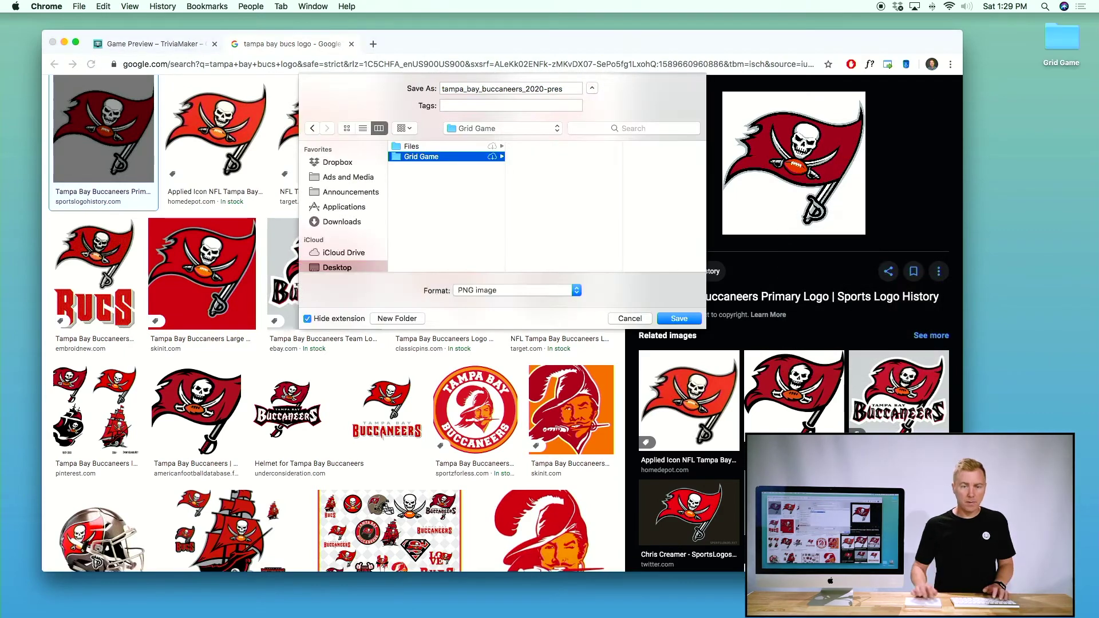
left_click(683, 326)
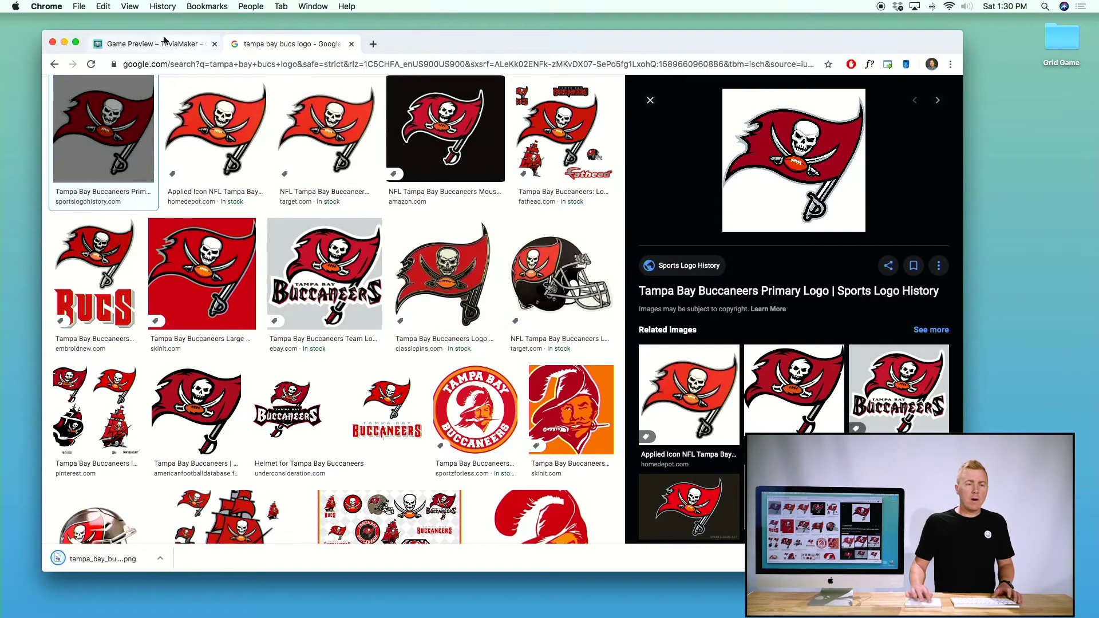
Attach the Buccaneers logo PNG from Desktop › Grid Game to Question 1.
left_click(147, 48)
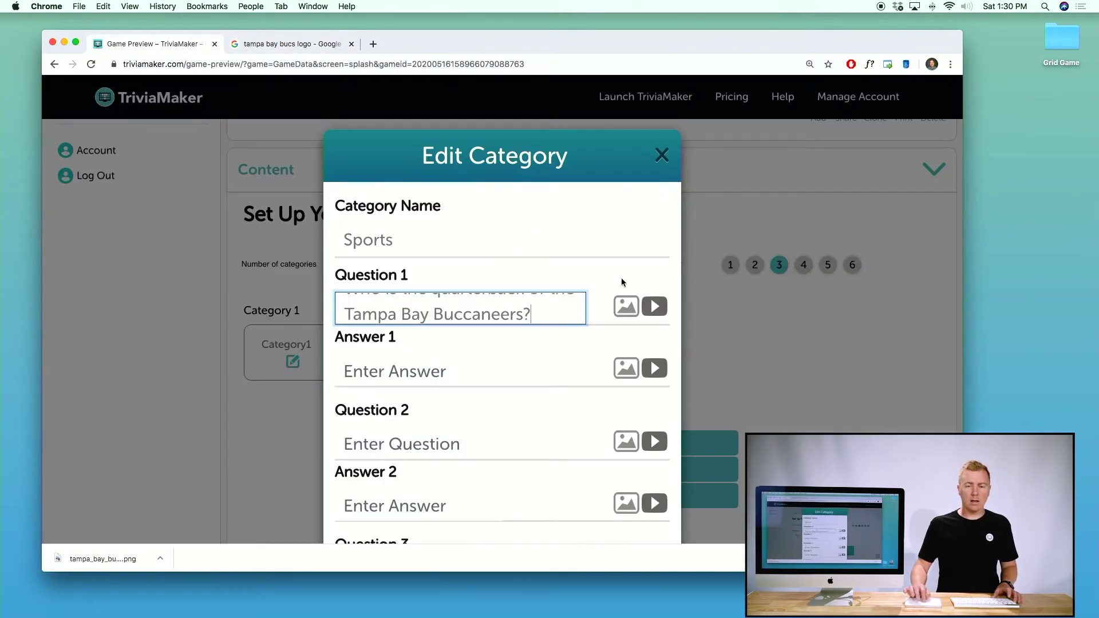
left_click(625, 304)
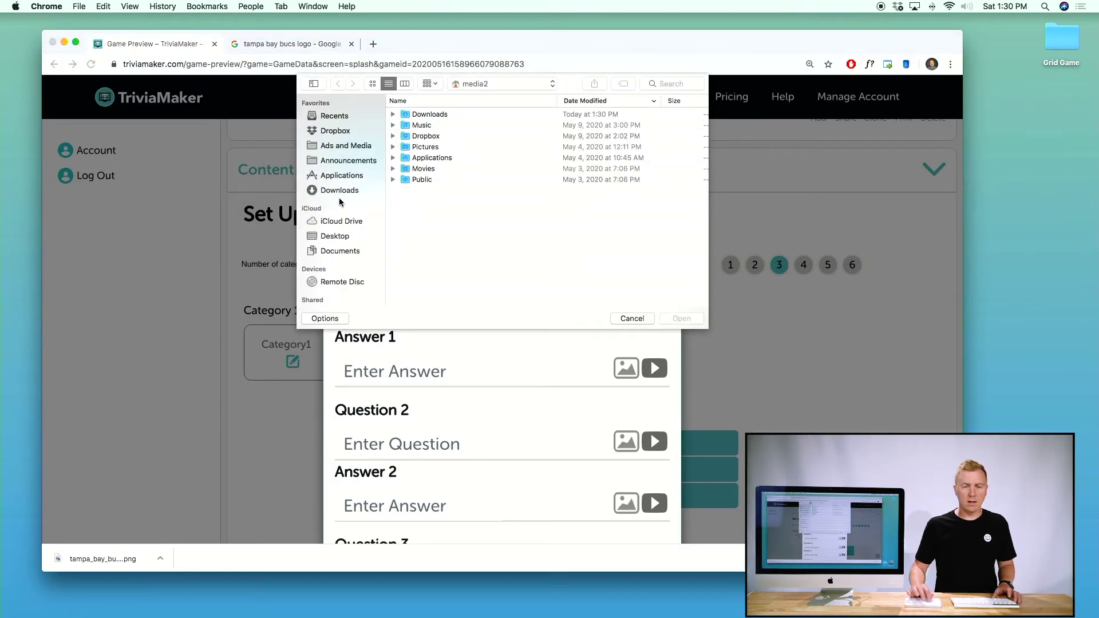
left_click(333, 243)
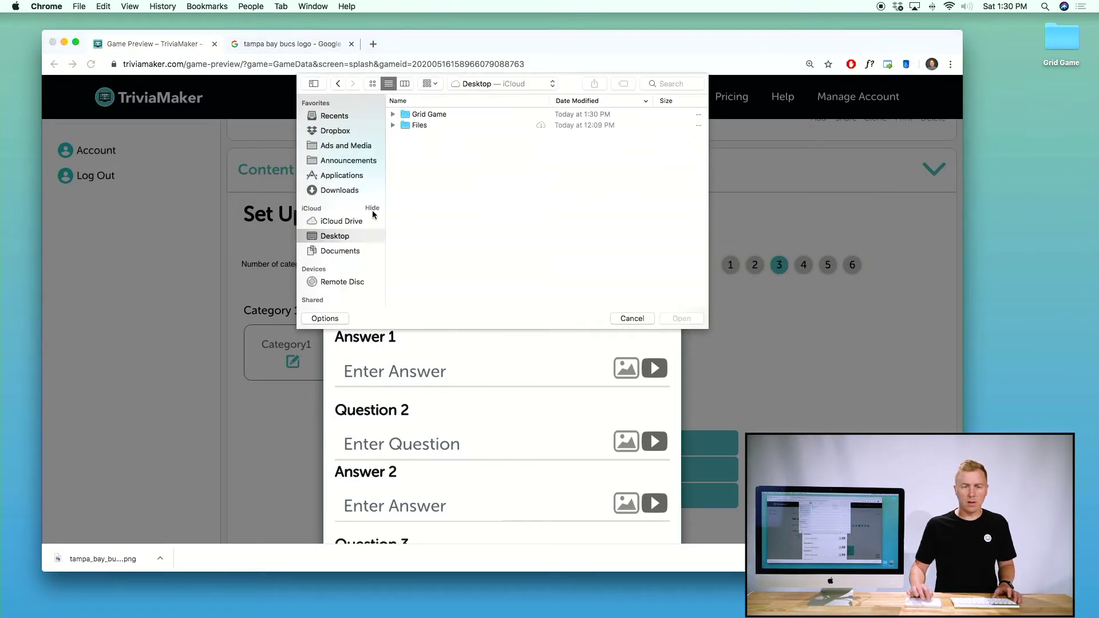
double_click(435, 116)
left_click(434, 116)
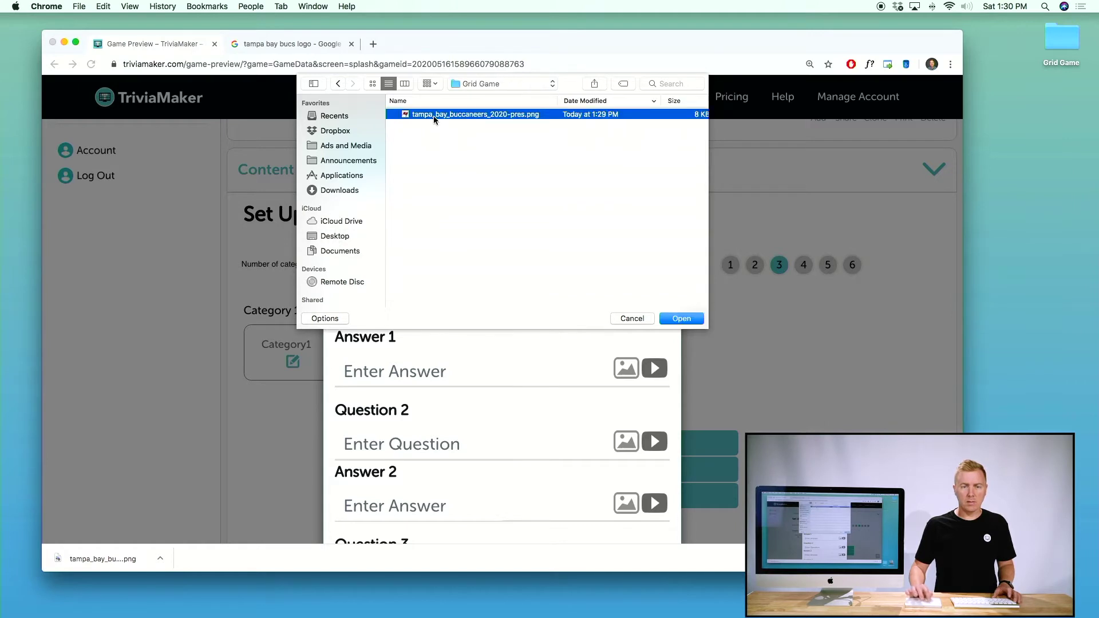
left_click(682, 319)
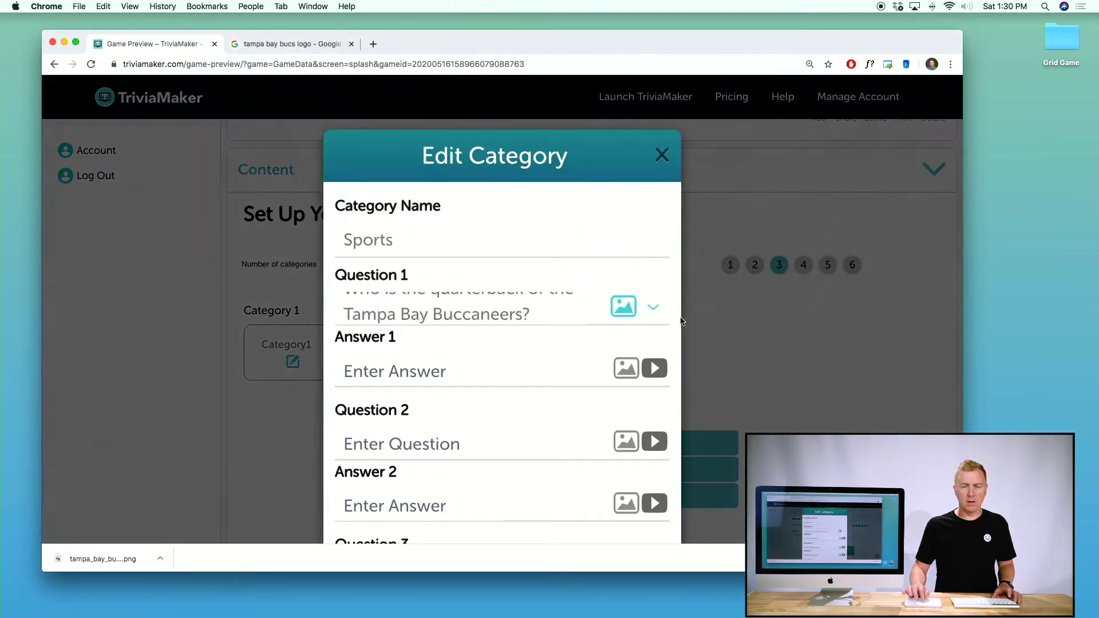
scroll(543, 306, "down", 1)
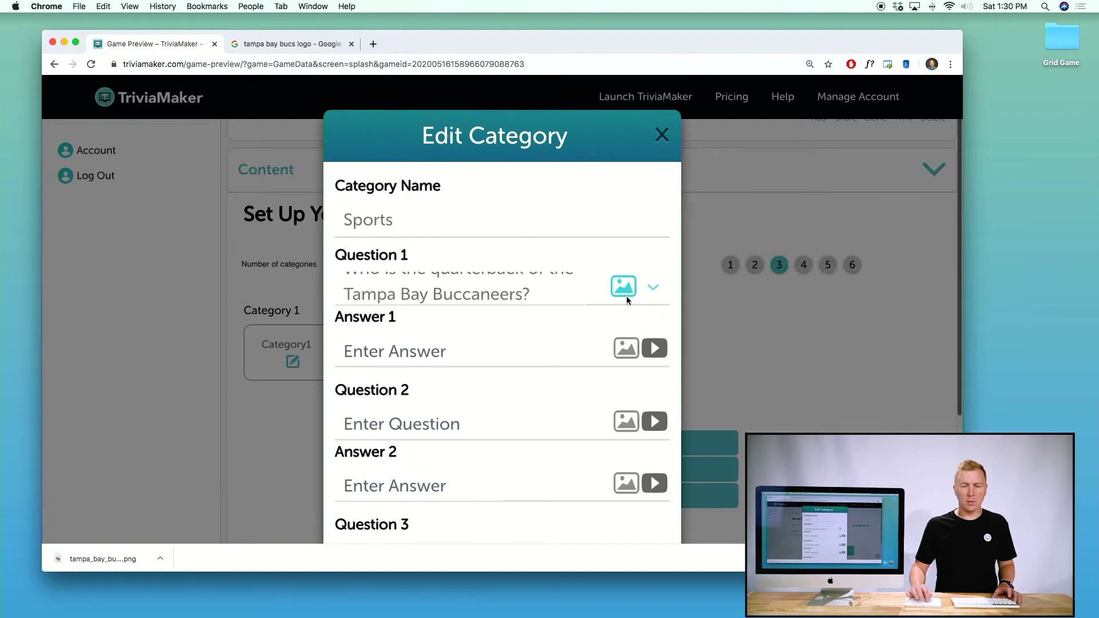
left_click(654, 284)
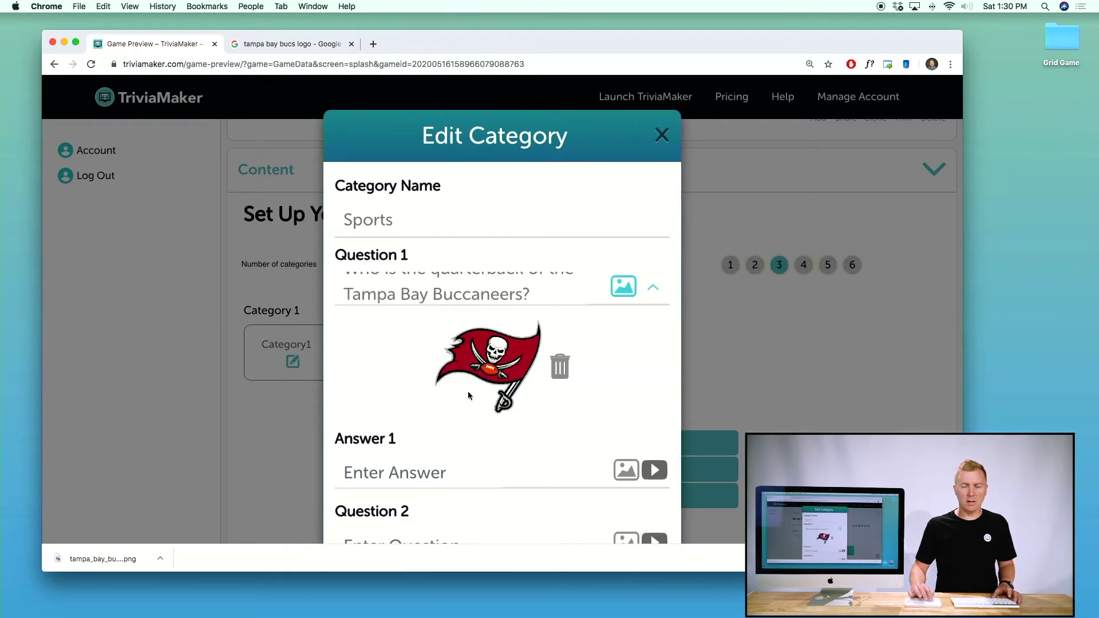
Enter 'Tom Brady' as Answer 1 and save the Sports category.
left_click(370, 467)
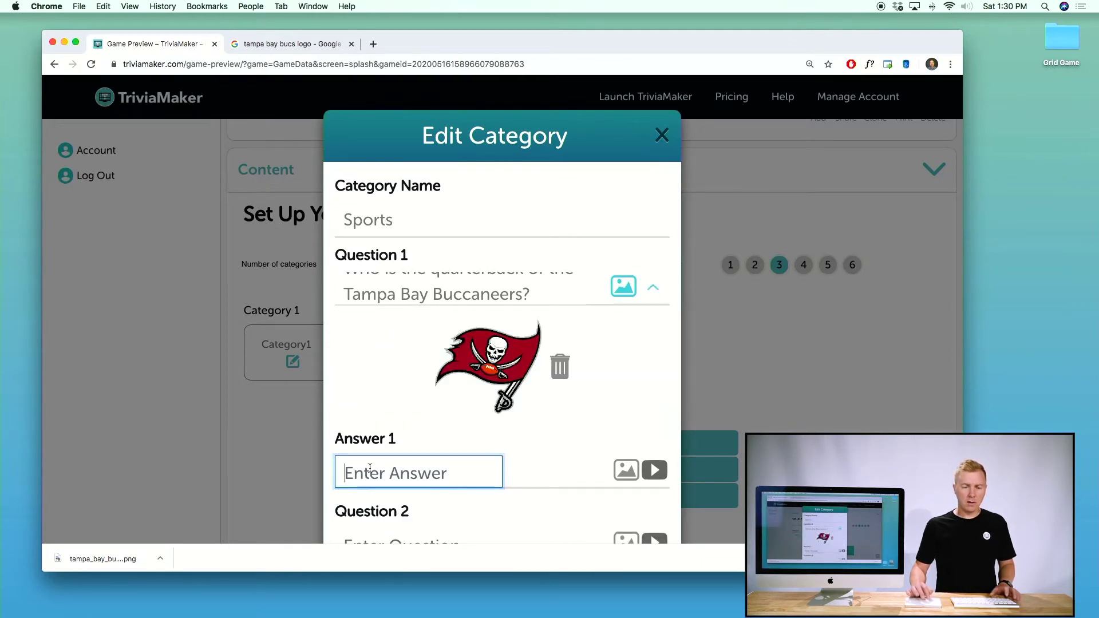
type("Tom ")
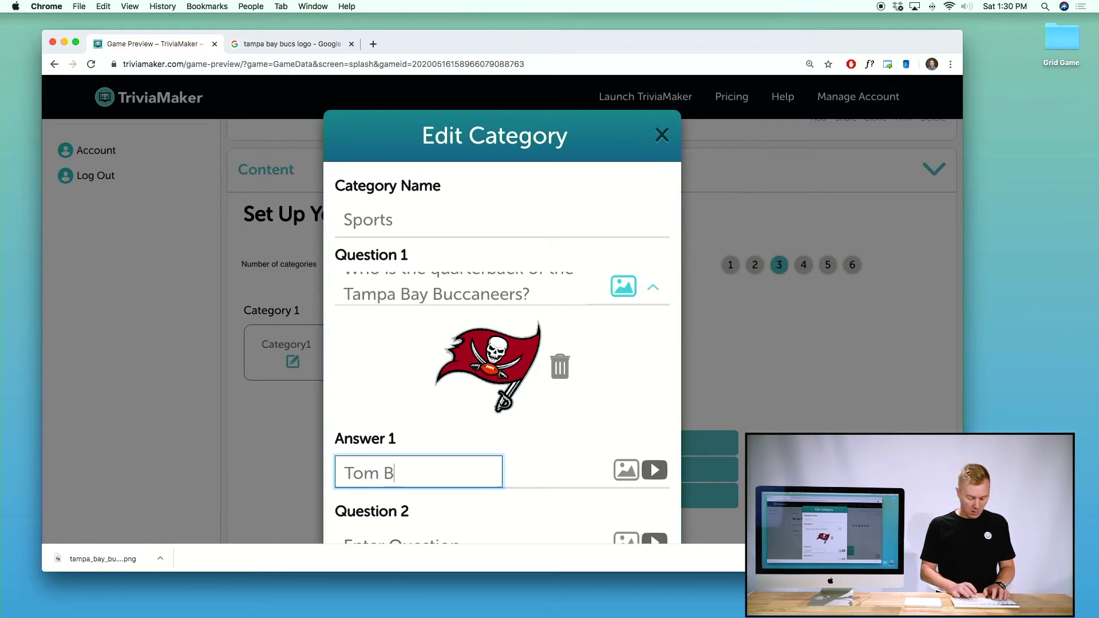
type("Brady")
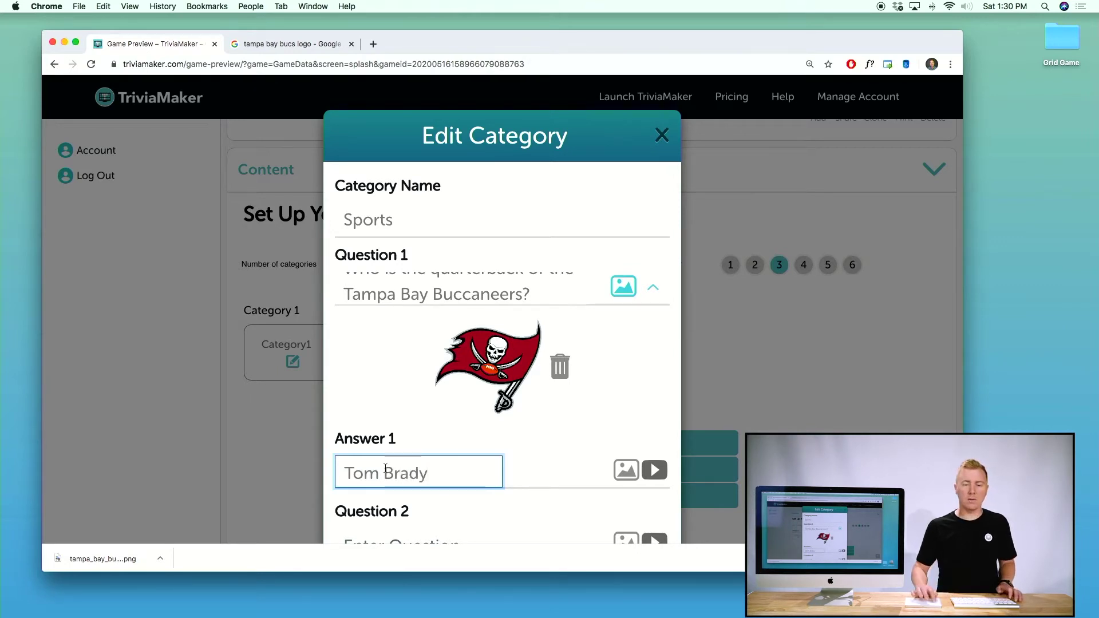
scroll(449, 462, "down", 5)
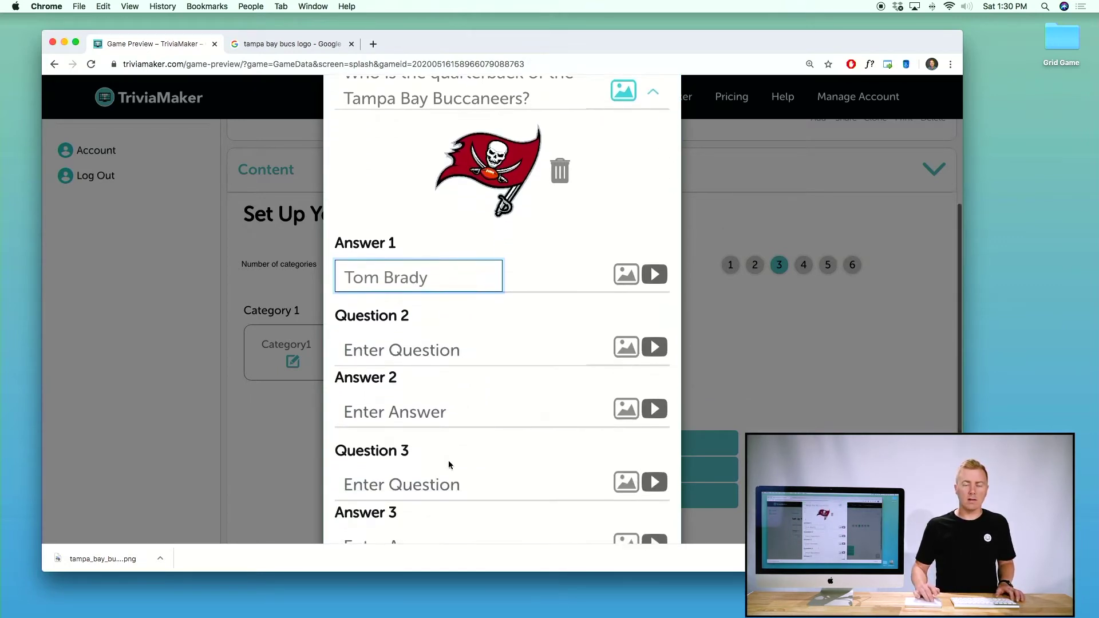
scroll(448, 460, "down", 3)
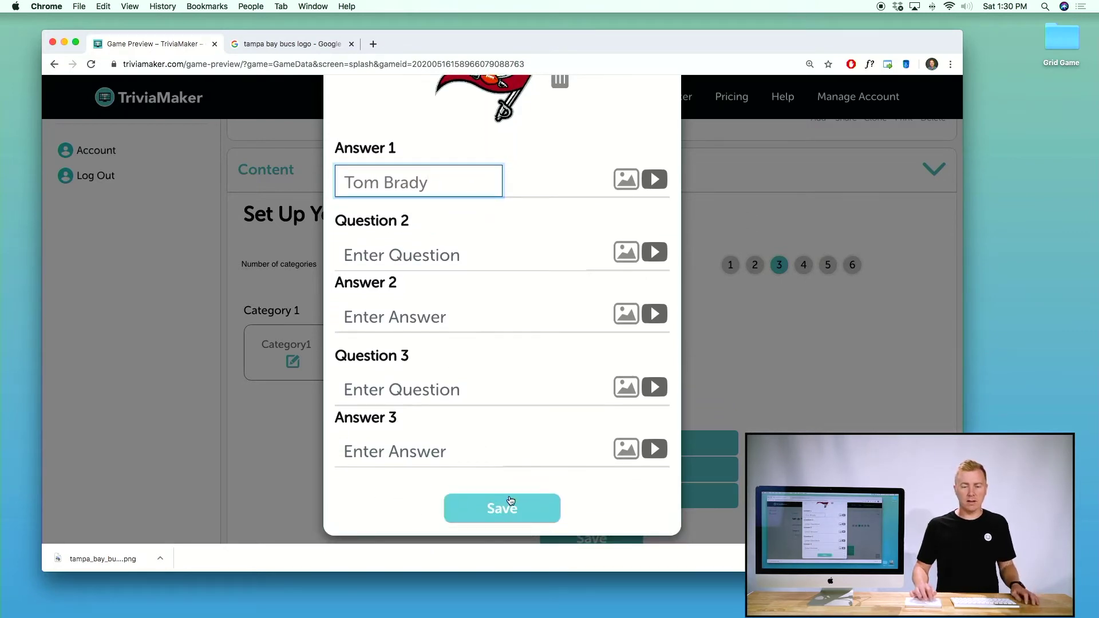
left_click(513, 509)
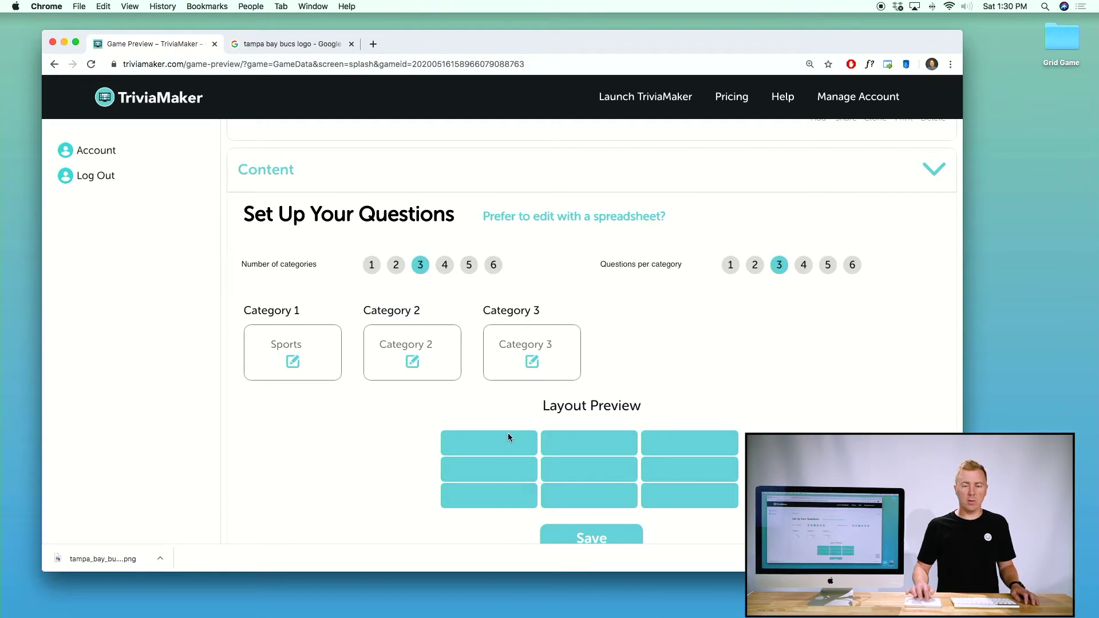
Save the question setup and set the button colour to red D05959.
scroll(511, 402, "down", 3)
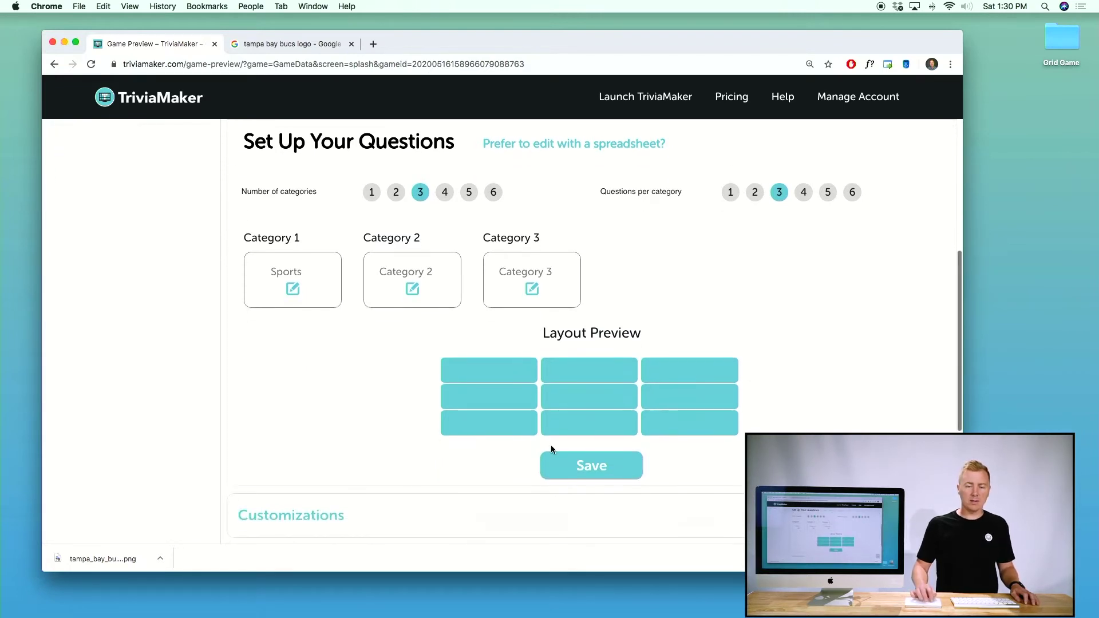
left_click(565, 466)
scroll(563, 465, "down", 5)
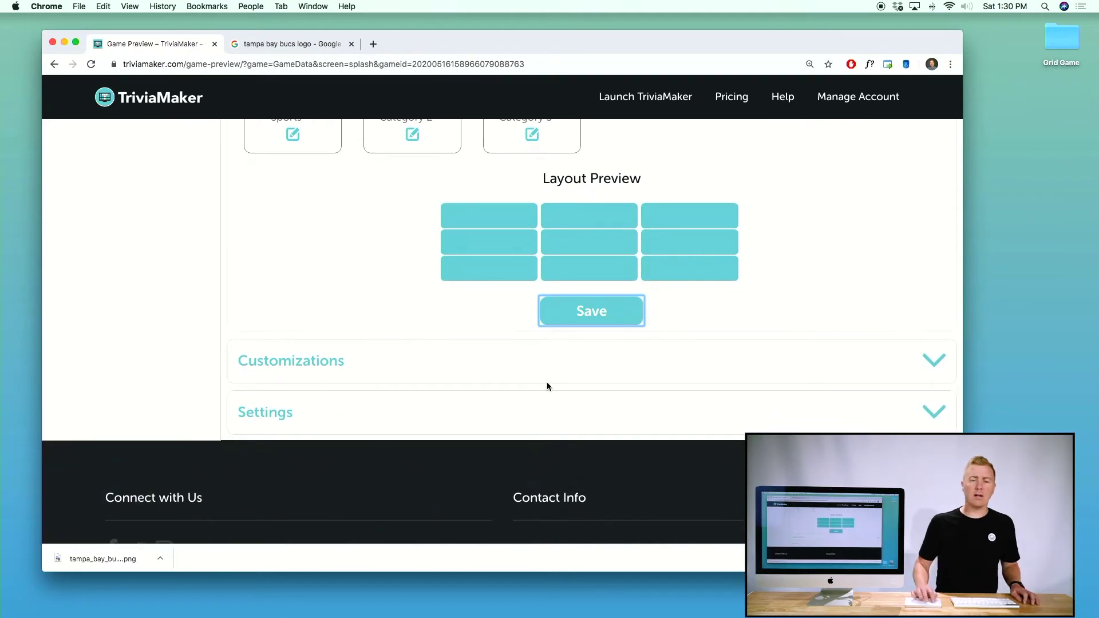
left_click(557, 366)
scroll(559, 366, "down", 1)
scroll(560, 366, "down", 1)
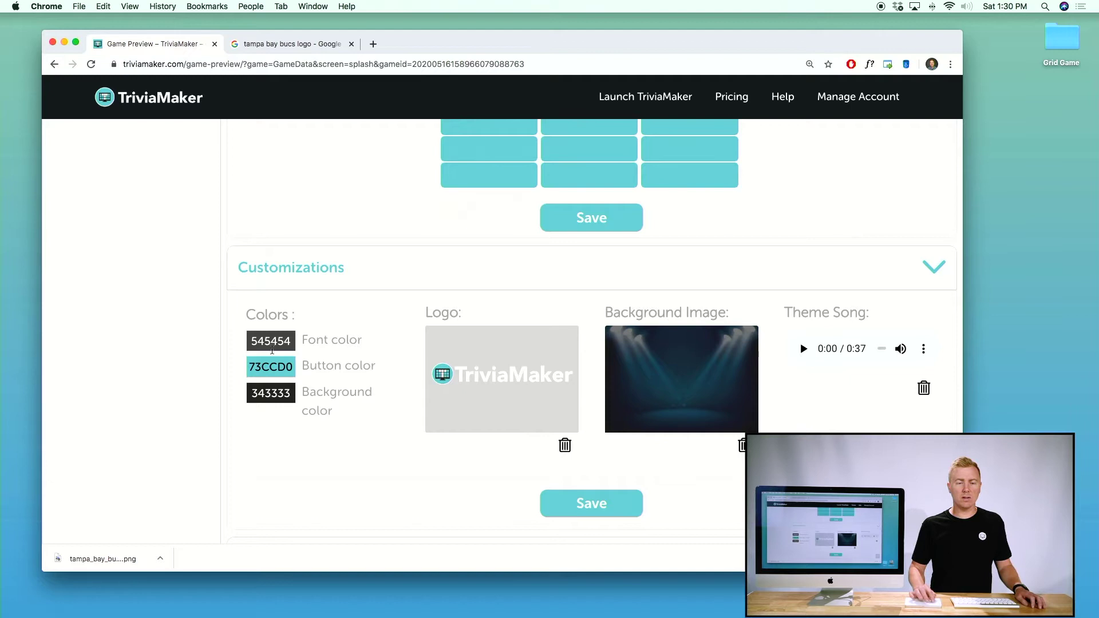
left_click(274, 367)
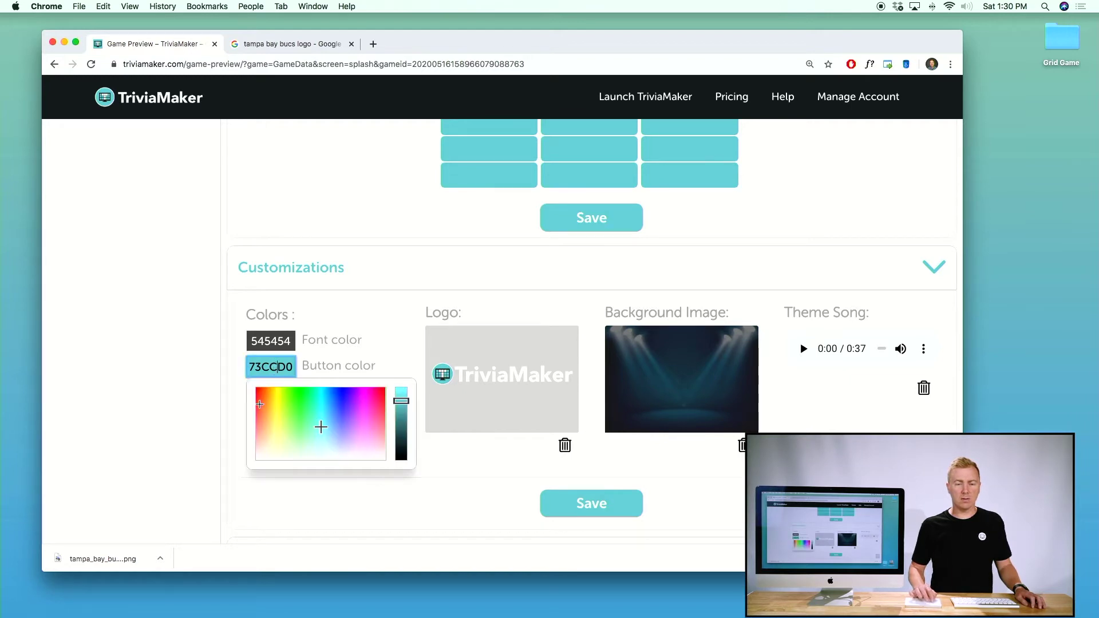
left_click(255, 419)
left_click(231, 390)
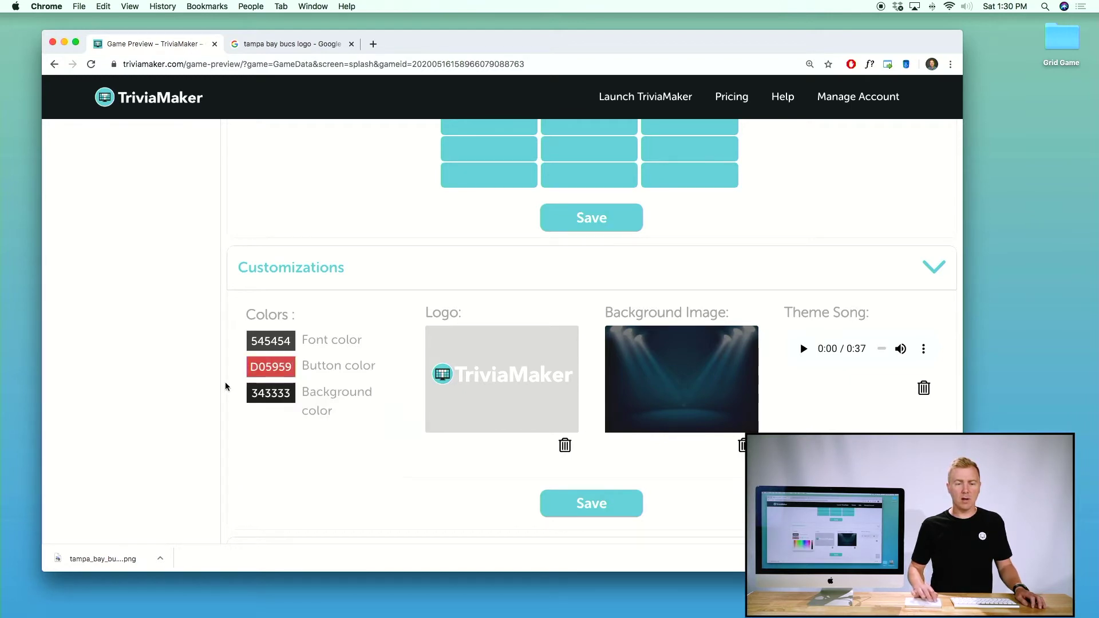
Set the font colour to black 000000 and the background to grey BEBBBB, then save.
left_click(264, 342)
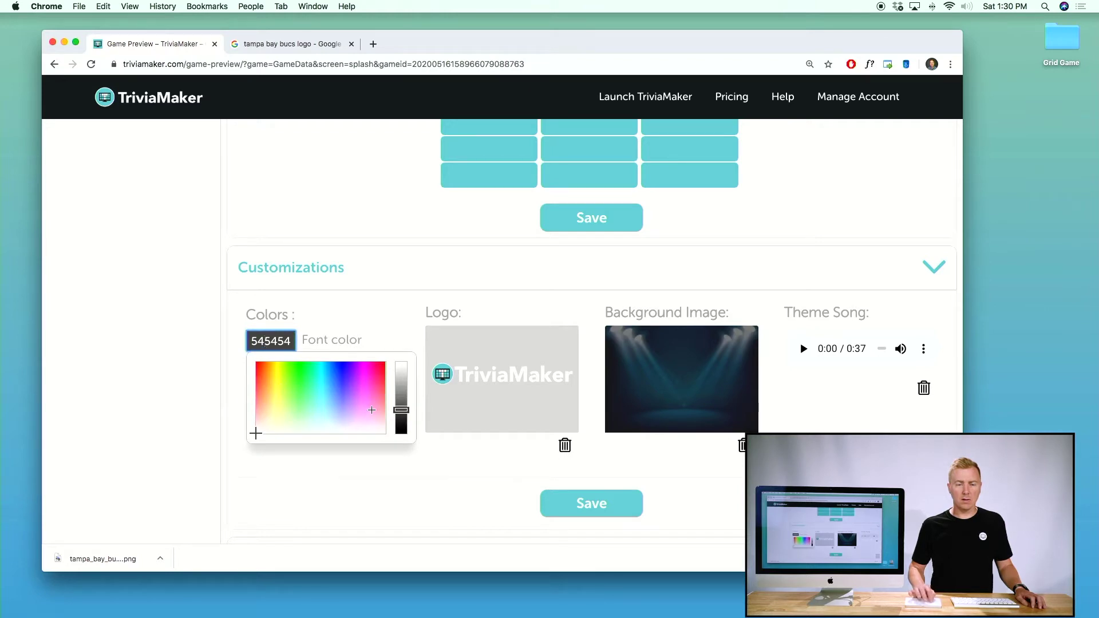
left_click_drag(403, 409, 405, 459)
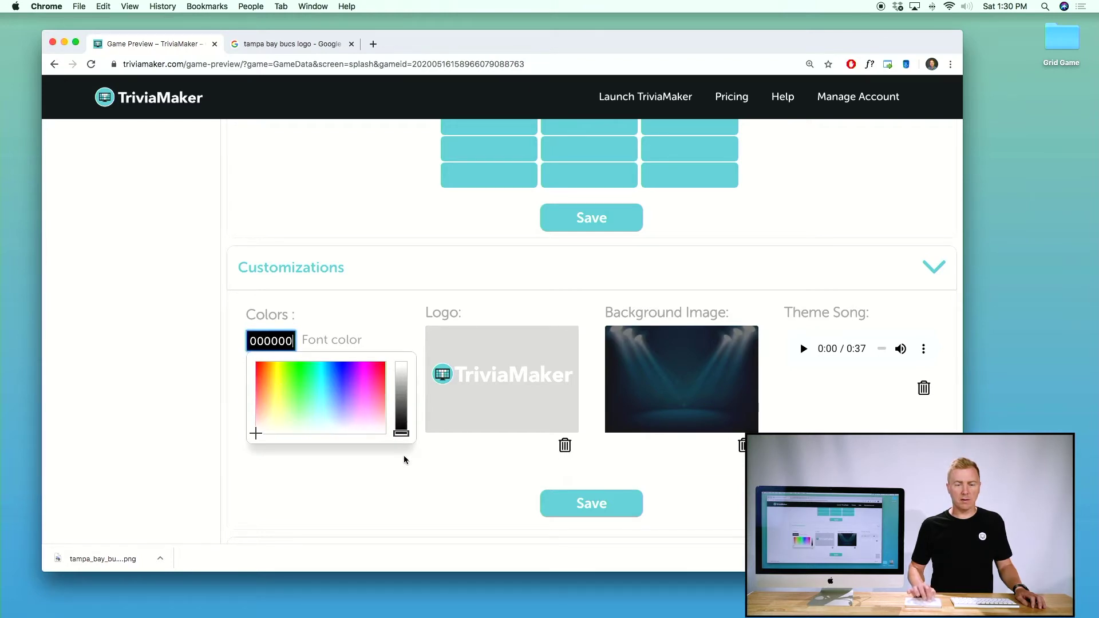
left_click(386, 335)
left_click(274, 392)
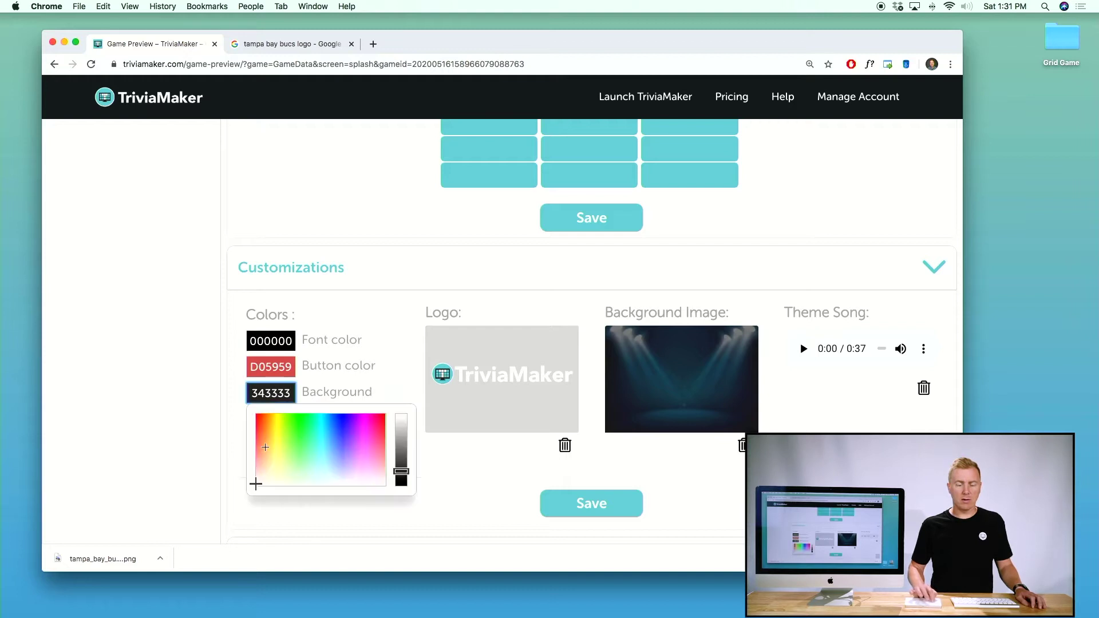
left_click(405, 442)
left_click(403, 434)
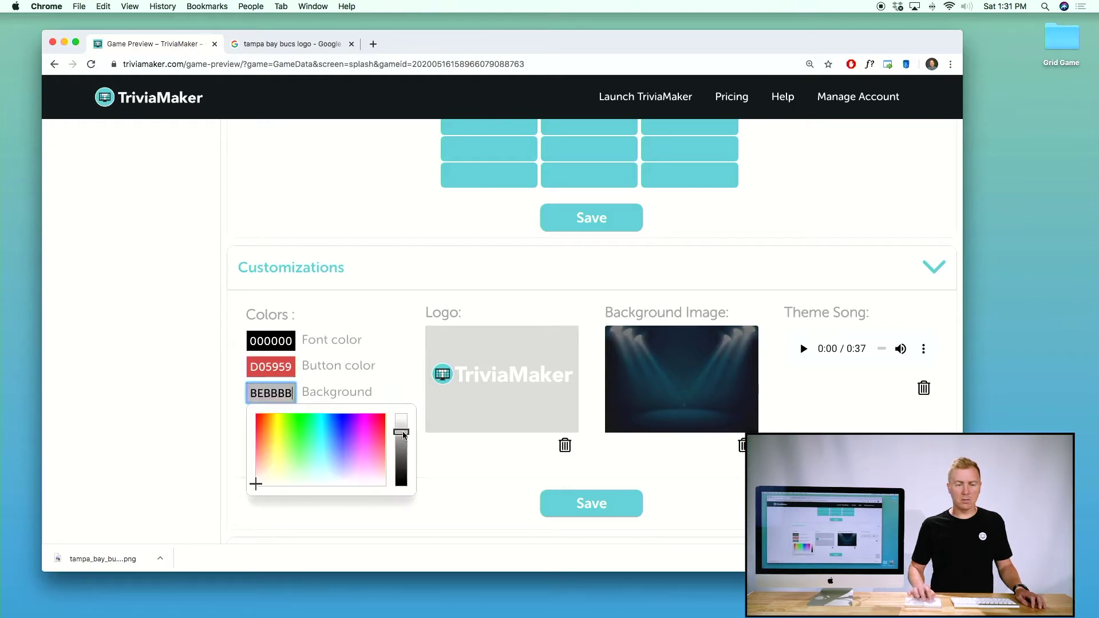
left_click(556, 504)
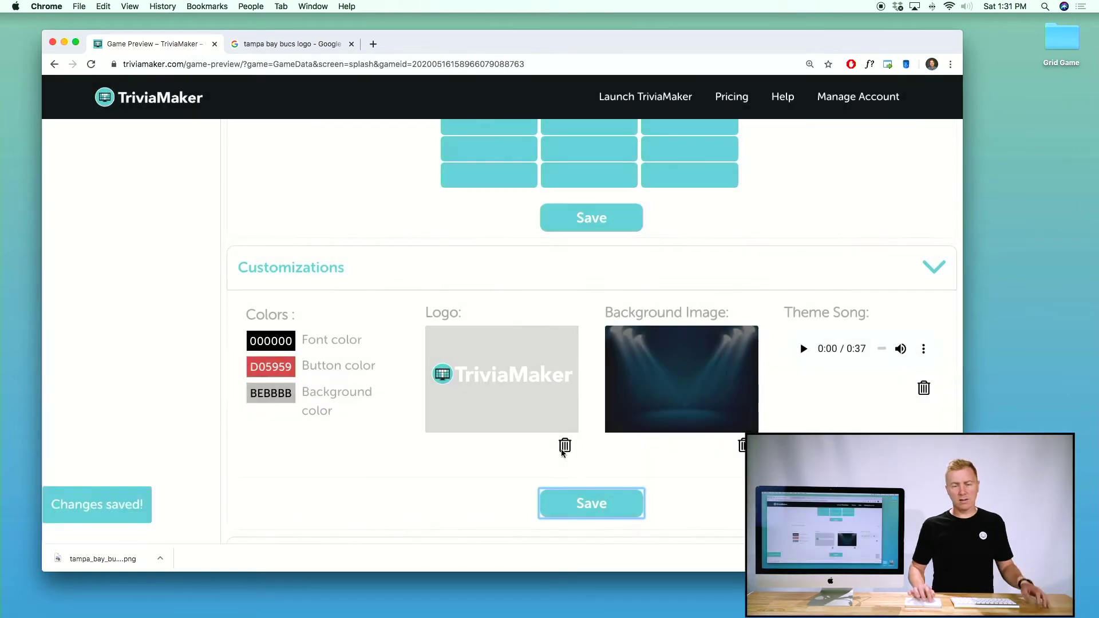
Replace the default TriviaMaker logo with the Buccaneers flag PNG.
left_click(565, 446)
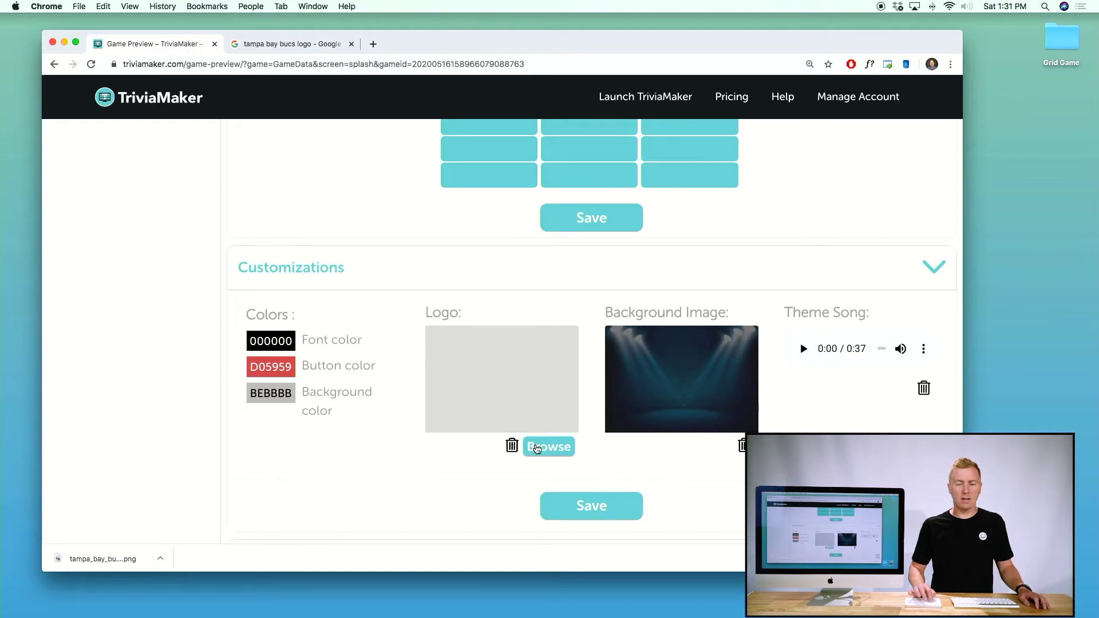
left_click(536, 448)
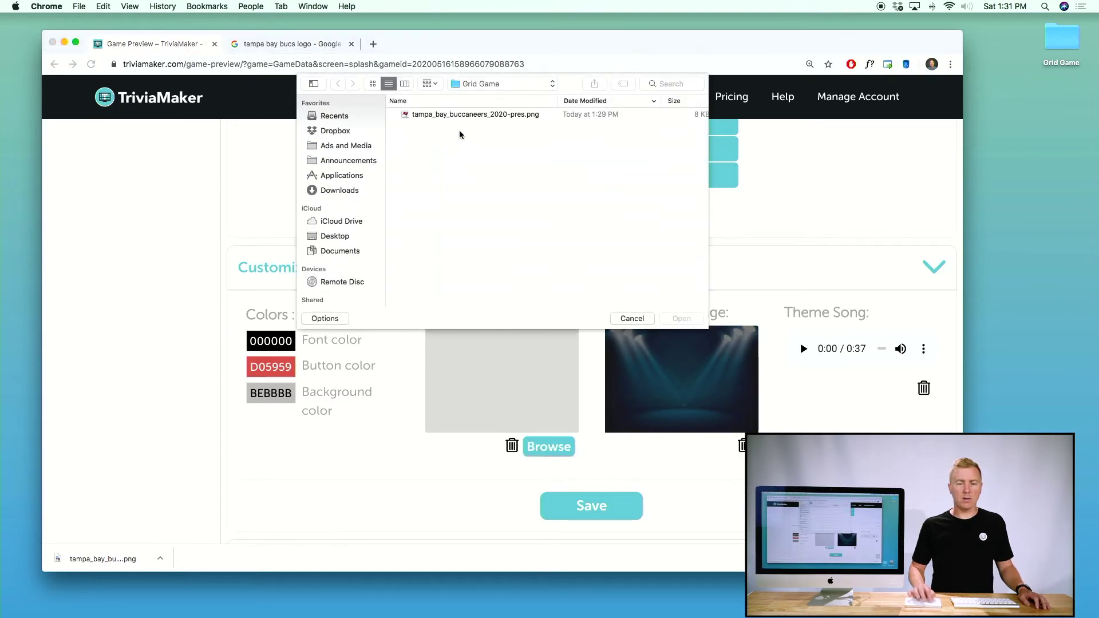
left_click(449, 115)
left_click(681, 318)
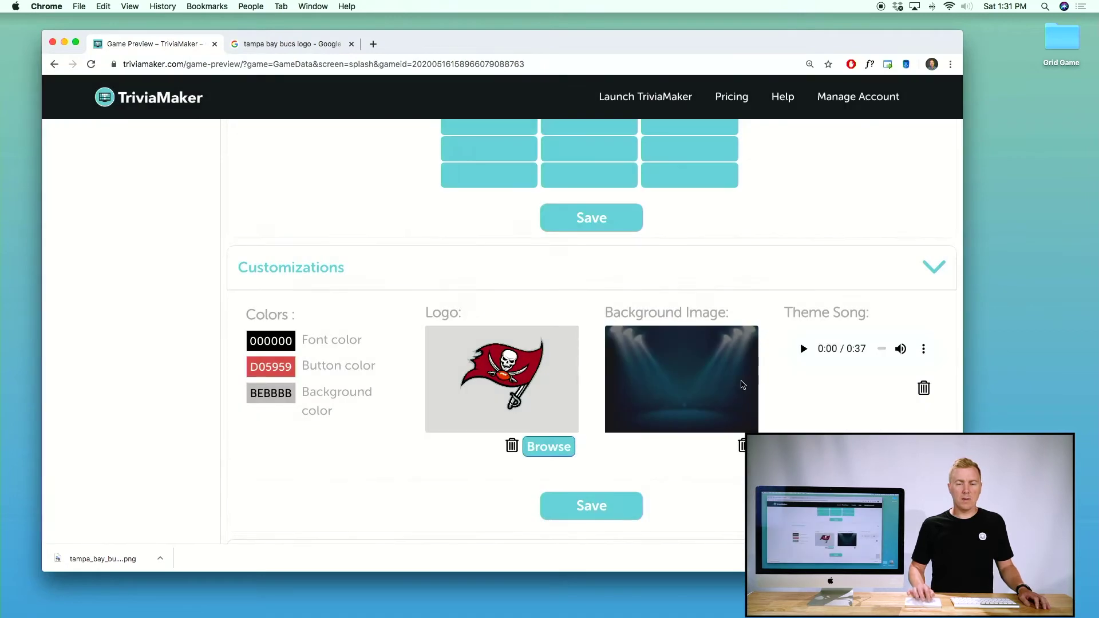
left_click(374, 44)
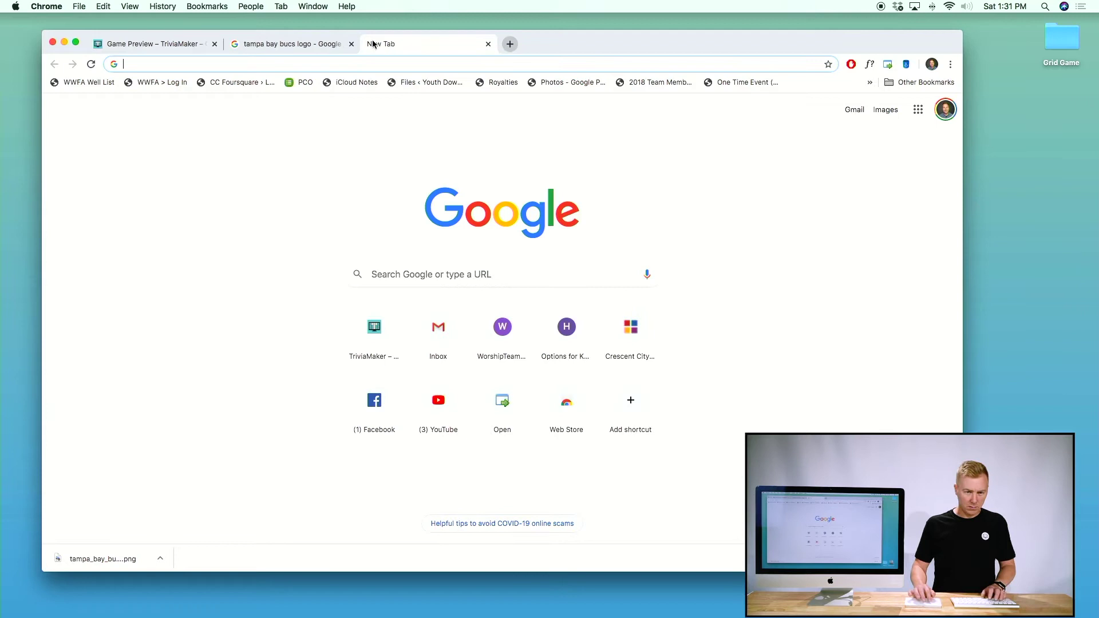
Search Google Images for 'Football stadium' and save the football-field photo into Grid Game.
left_click(388, 283)
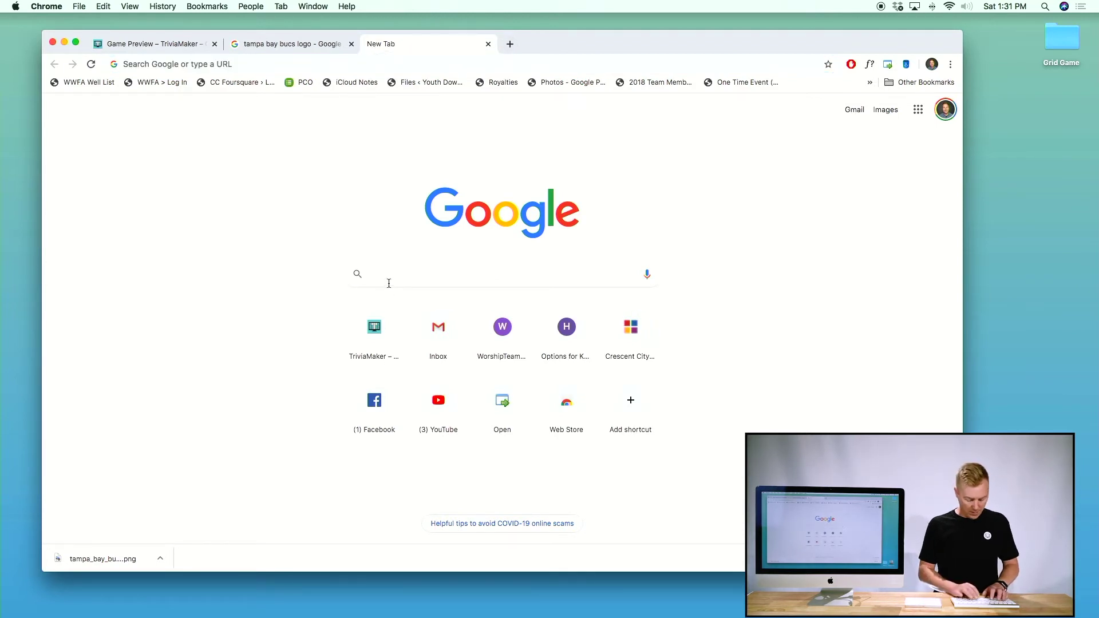
type("Football stadium")
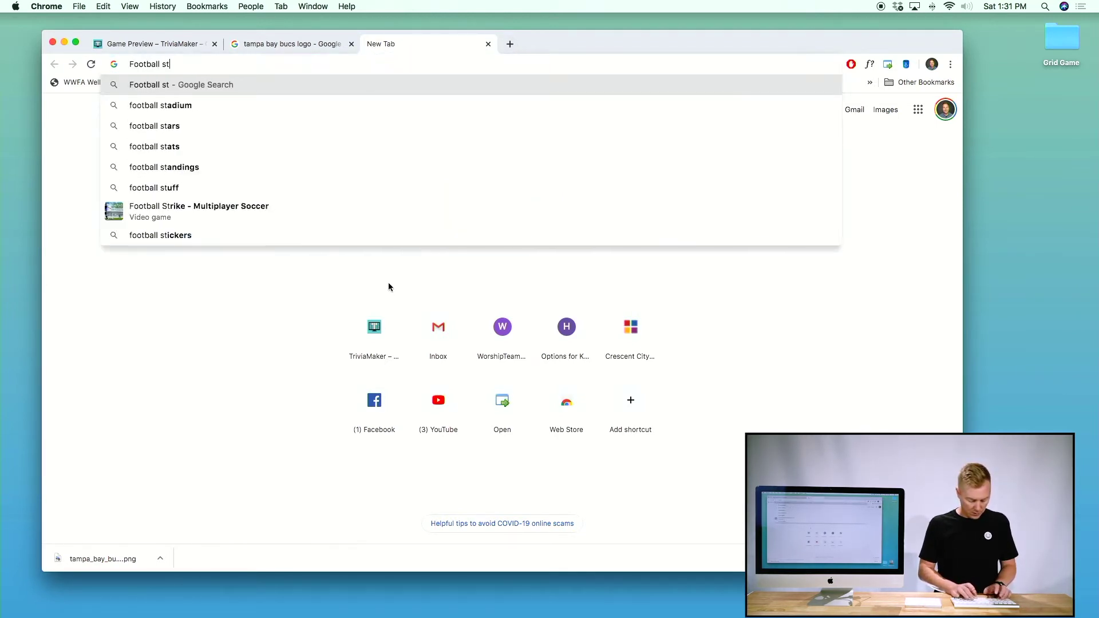
key("Return")
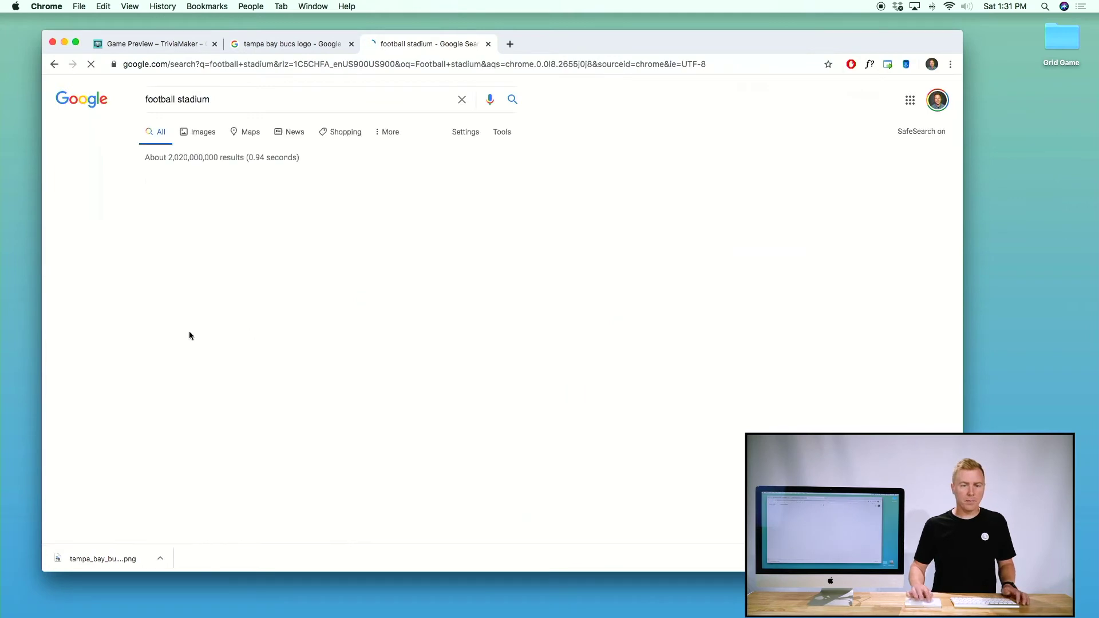
left_click(188, 133)
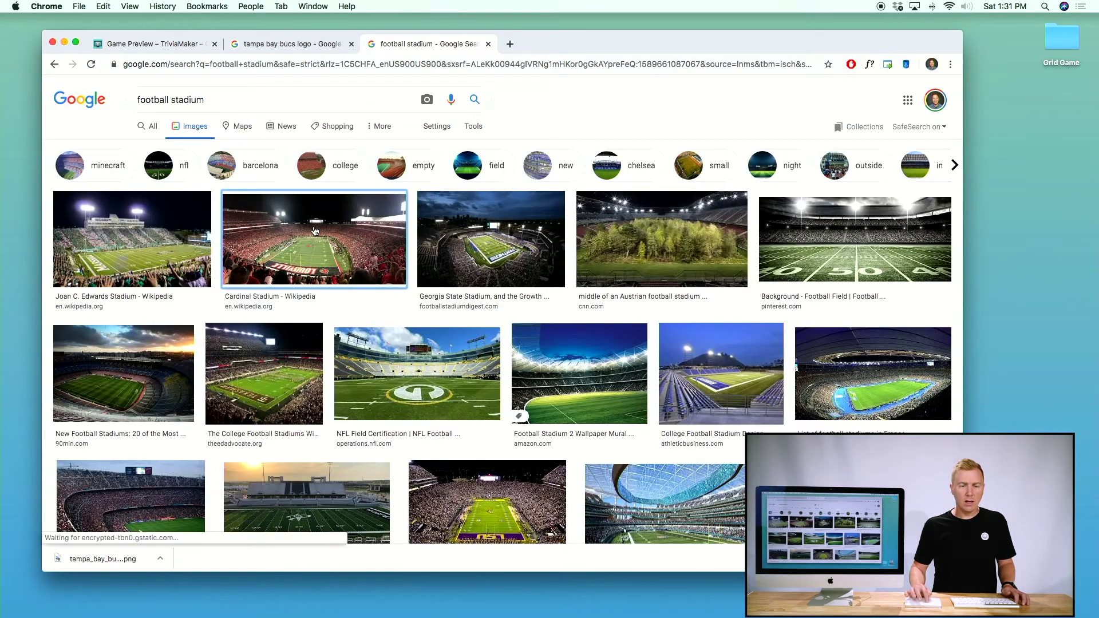
left_click(314, 231)
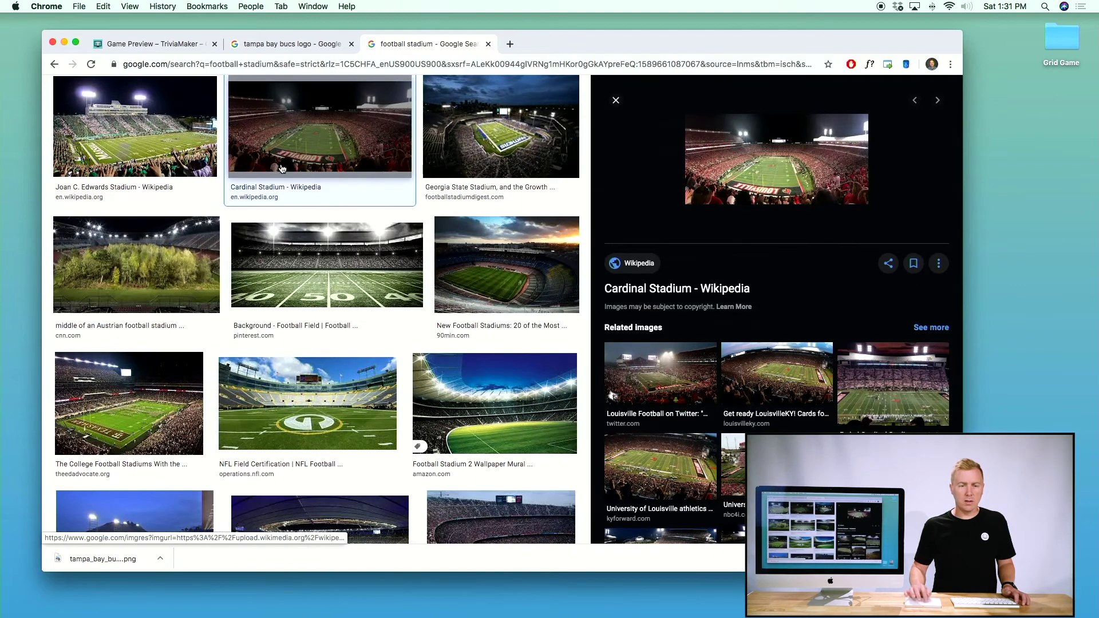
left_click(357, 243)
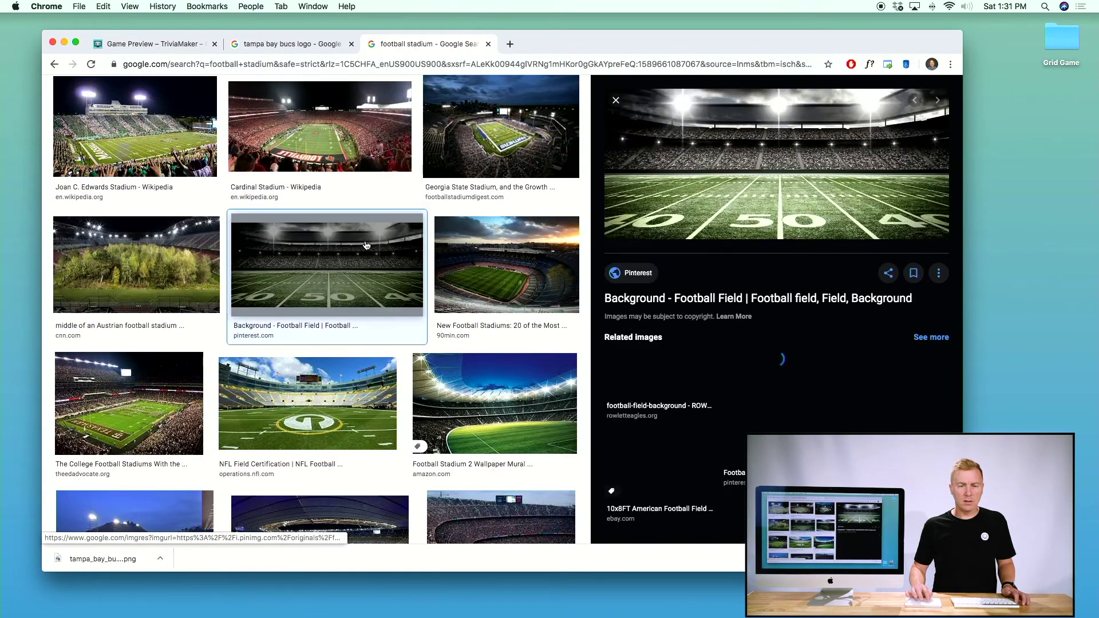
right_click(754, 188)
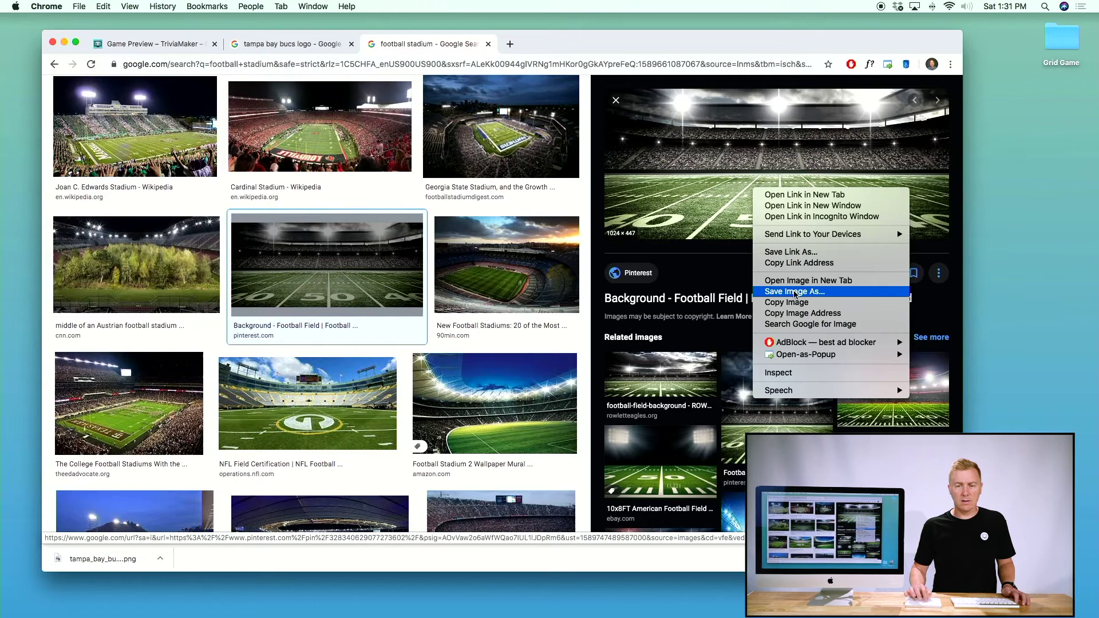
left_click(795, 291)
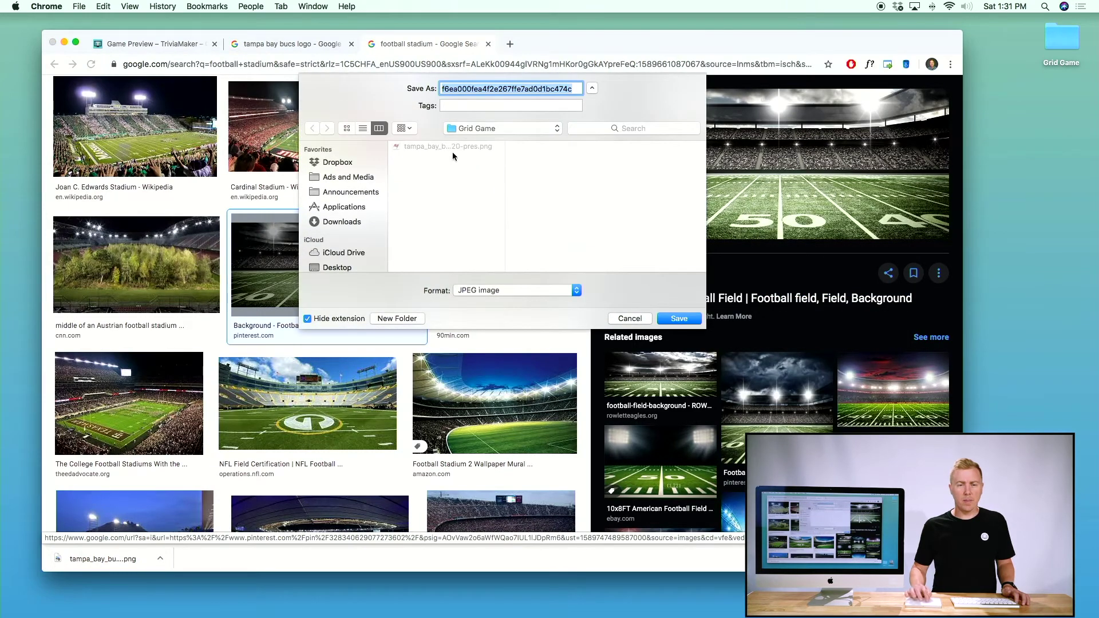
left_click(679, 319)
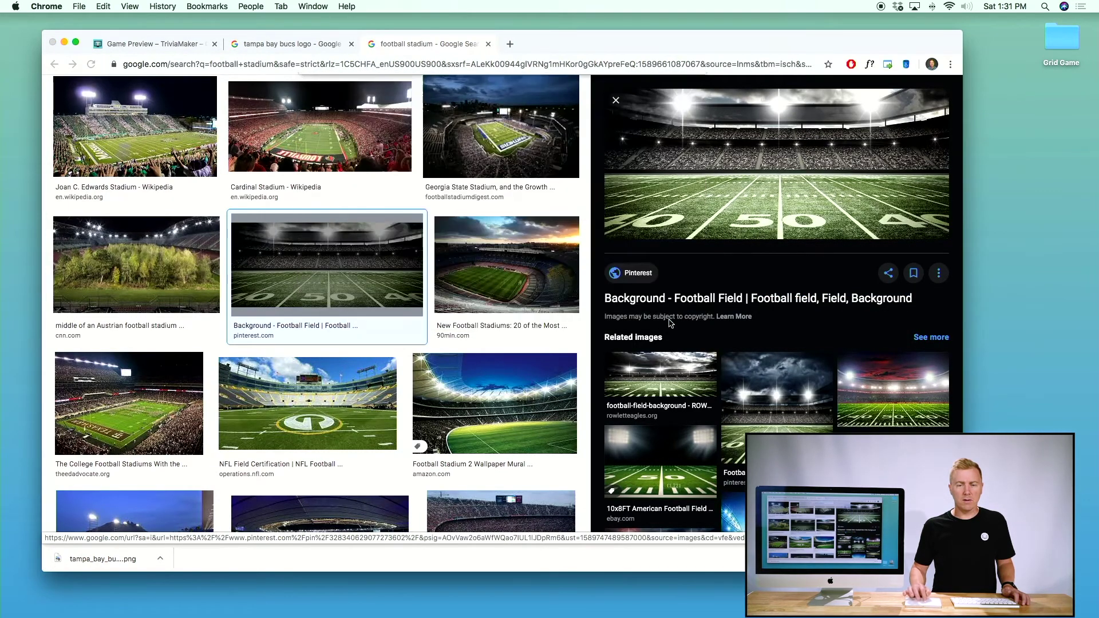
scroll(366, 258, "up", 3)
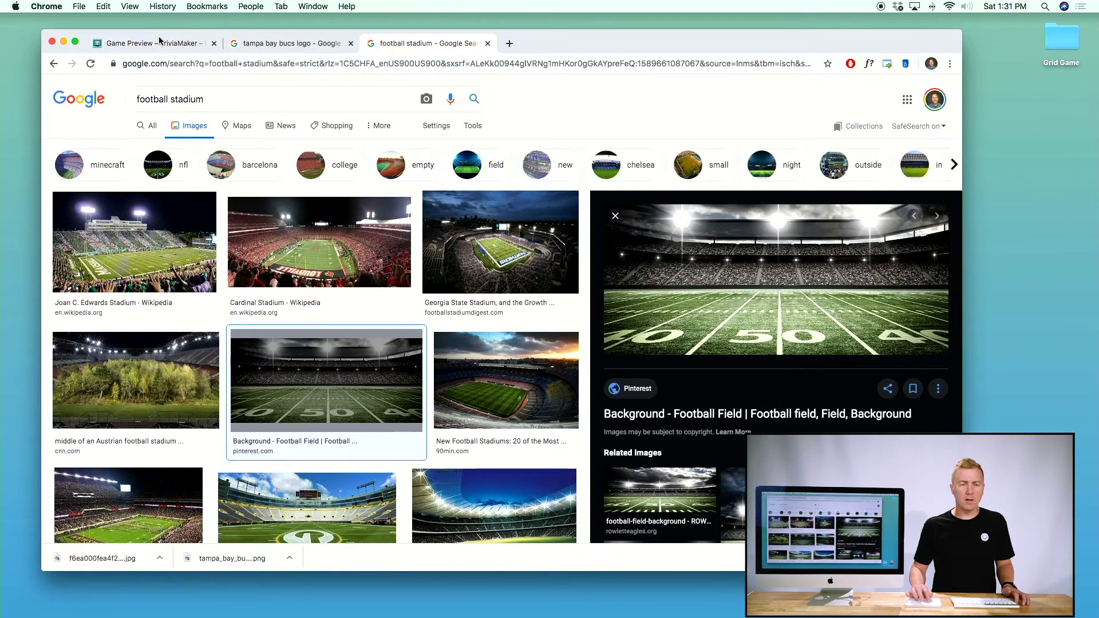
left_click(161, 40)
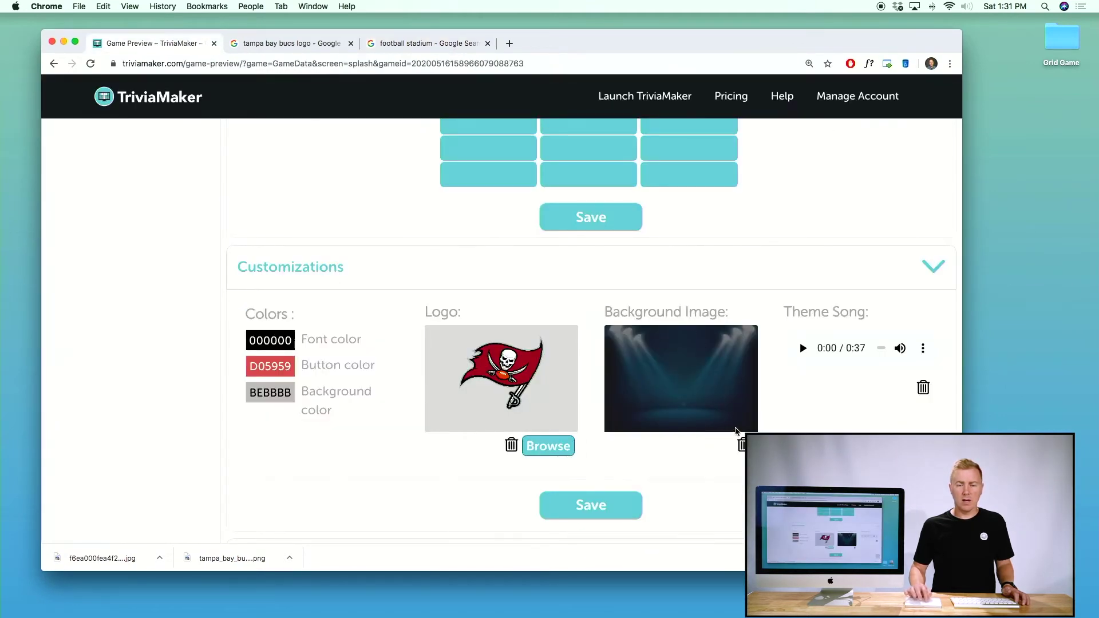
Replace the spotlight stage background with the downloaded football-field JPG.
left_click(742, 446)
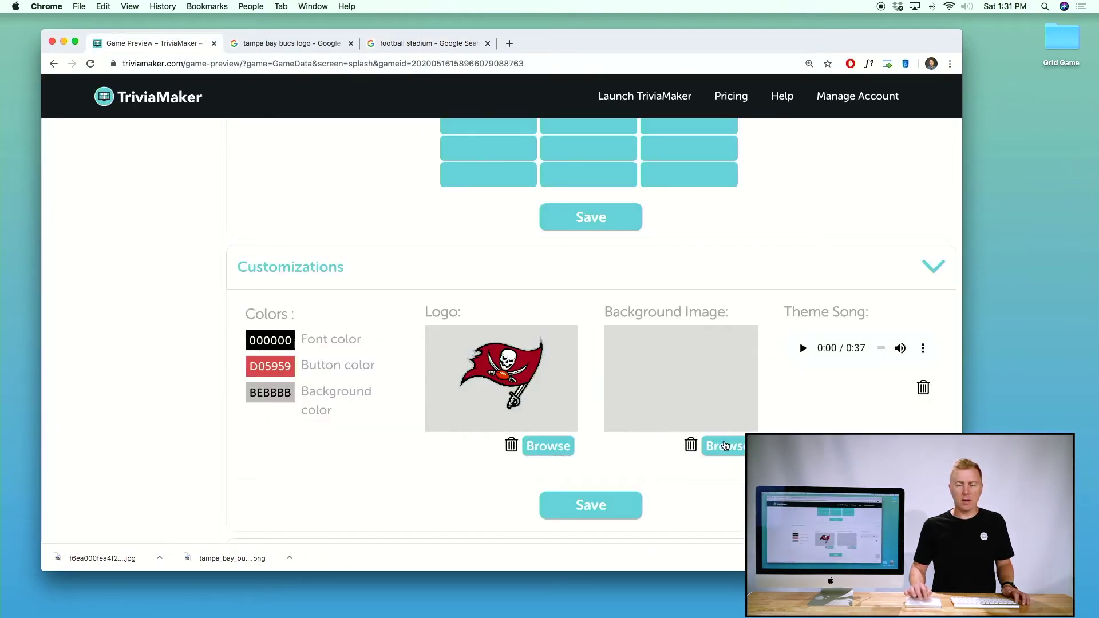
left_click(725, 445)
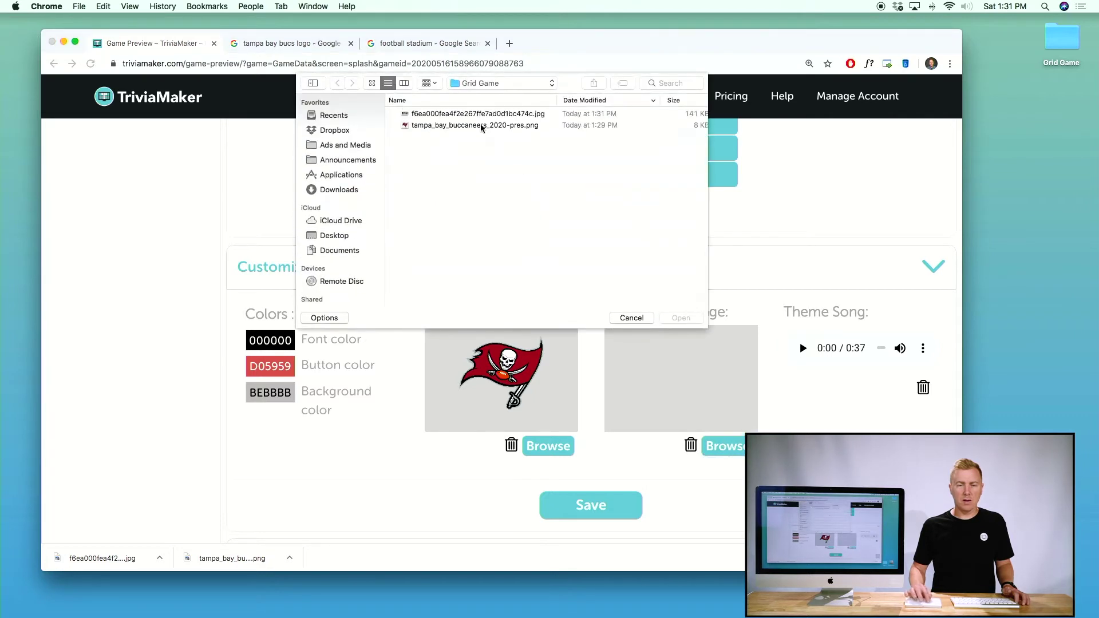
left_click(477, 114)
left_click(680, 318)
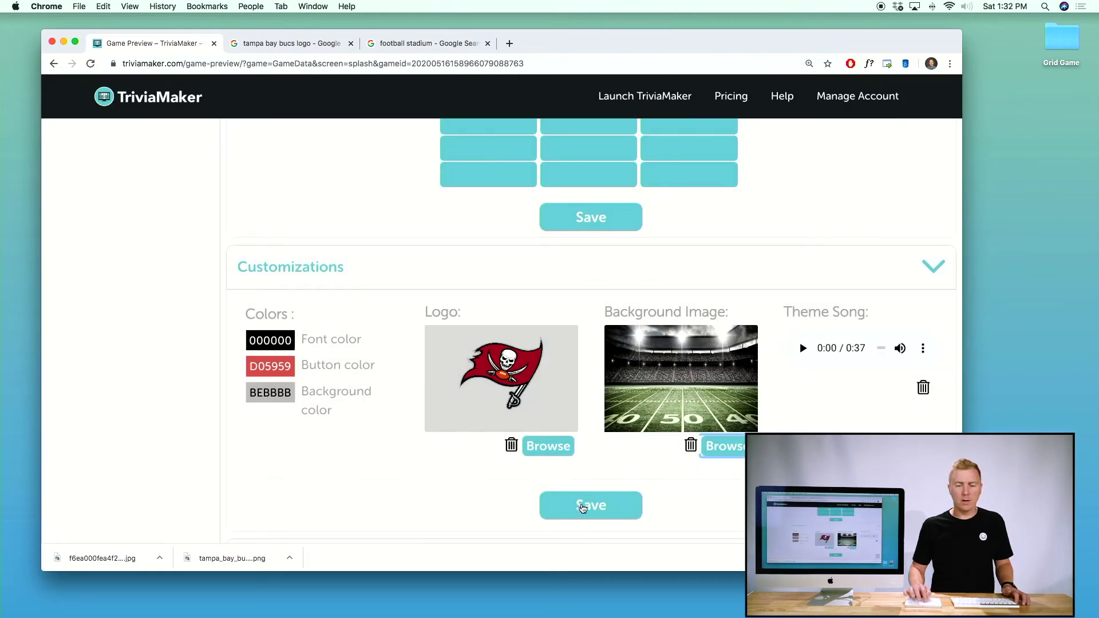
Turn on the scoreboard in the game settings and set the number of teams to 3.
key("ctrl+super+f")
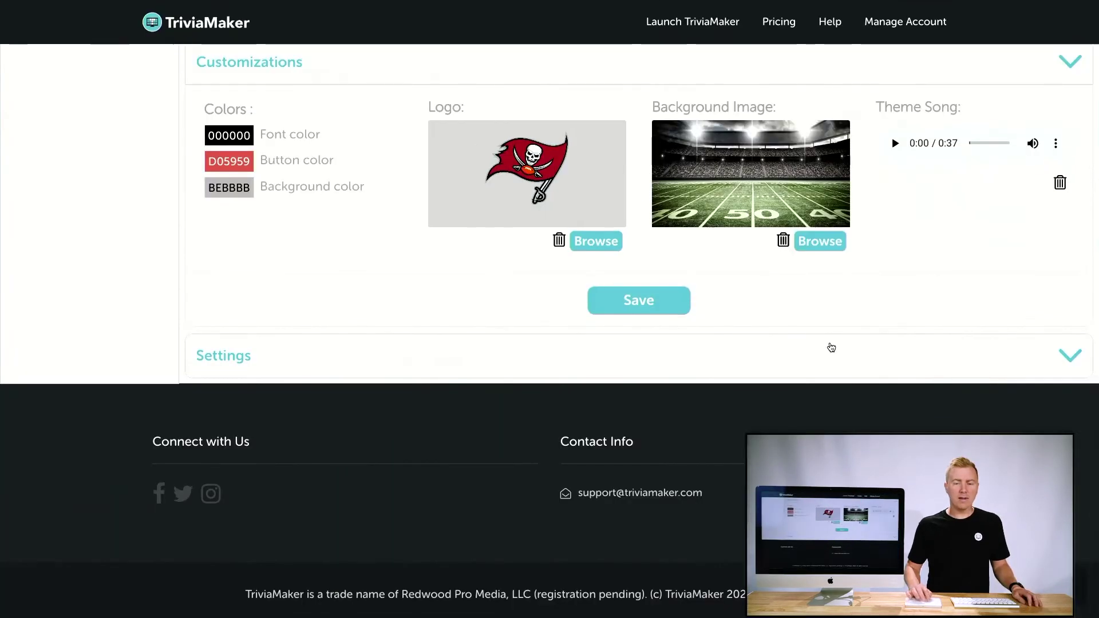
left_click(814, 360)
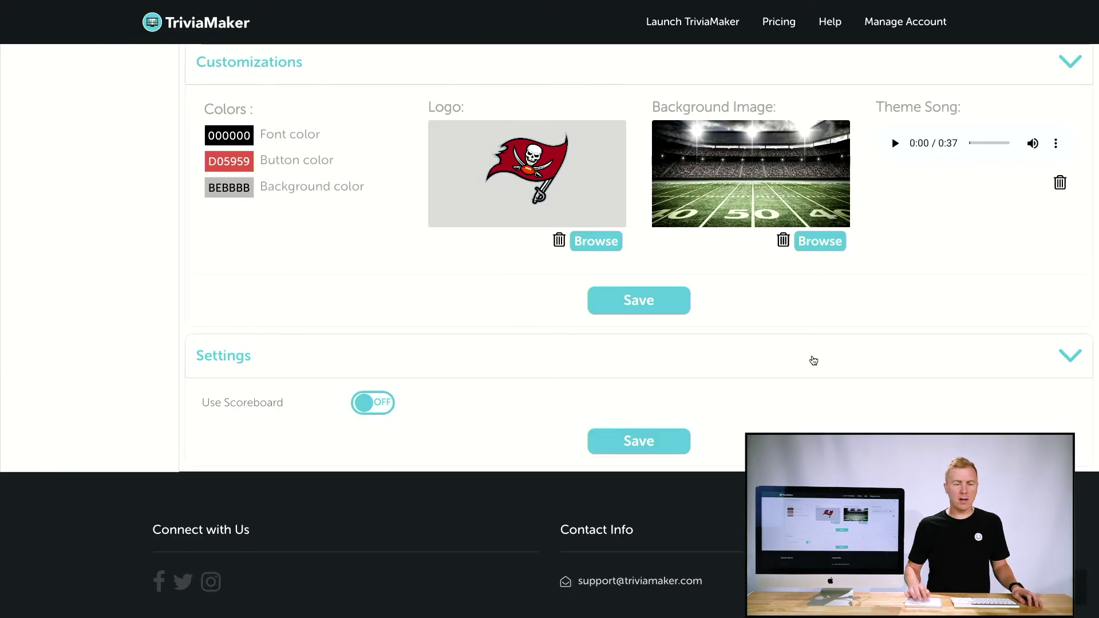
left_click(372, 406)
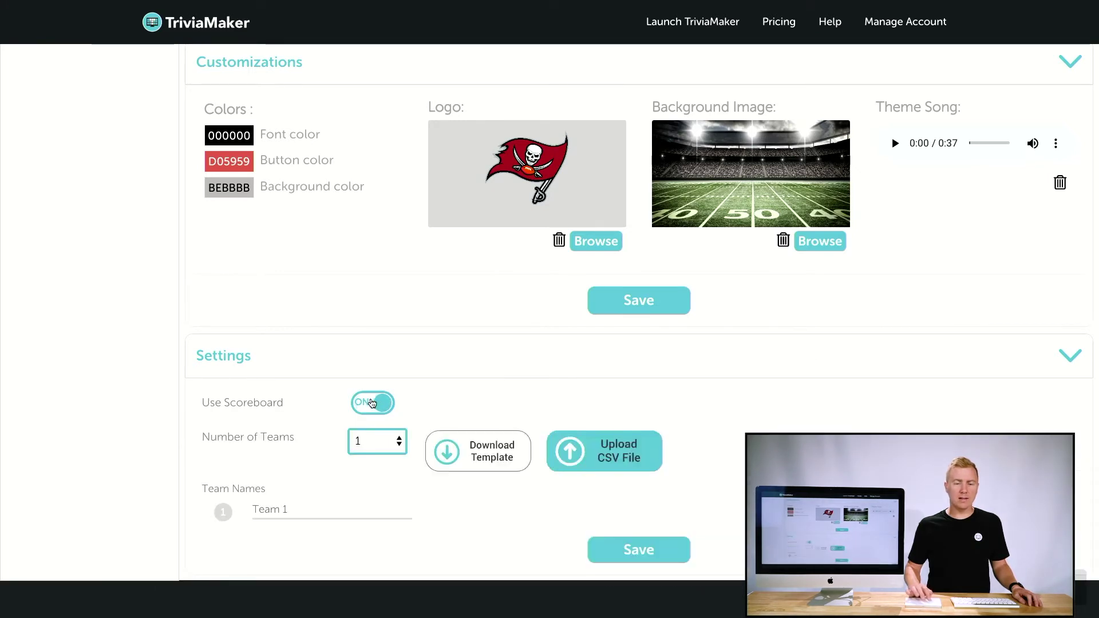
scroll(373, 438, "down", 3)
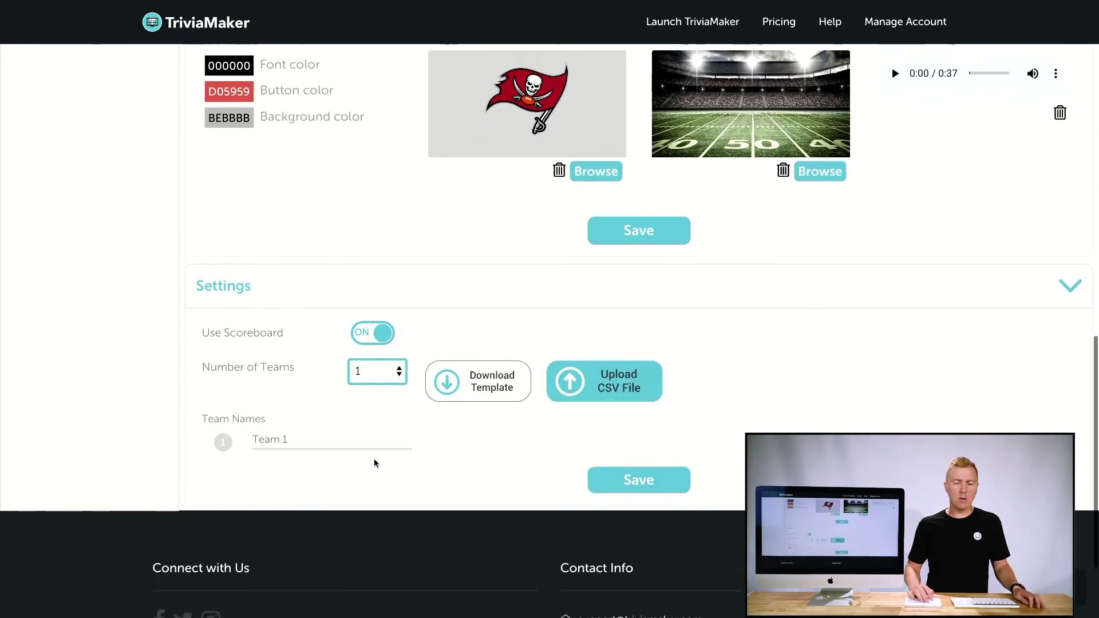
left_click(377, 368)
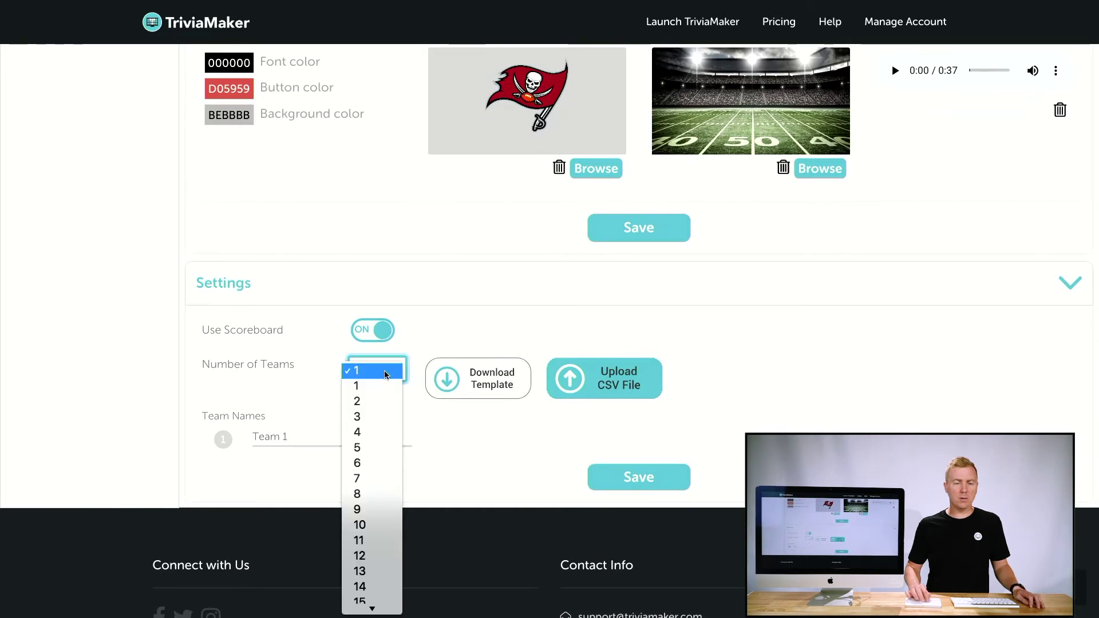
left_click(372, 417)
Try 50 teams, switch back to 3 teams, and save the scoreboard settings.
left_click(390, 371)
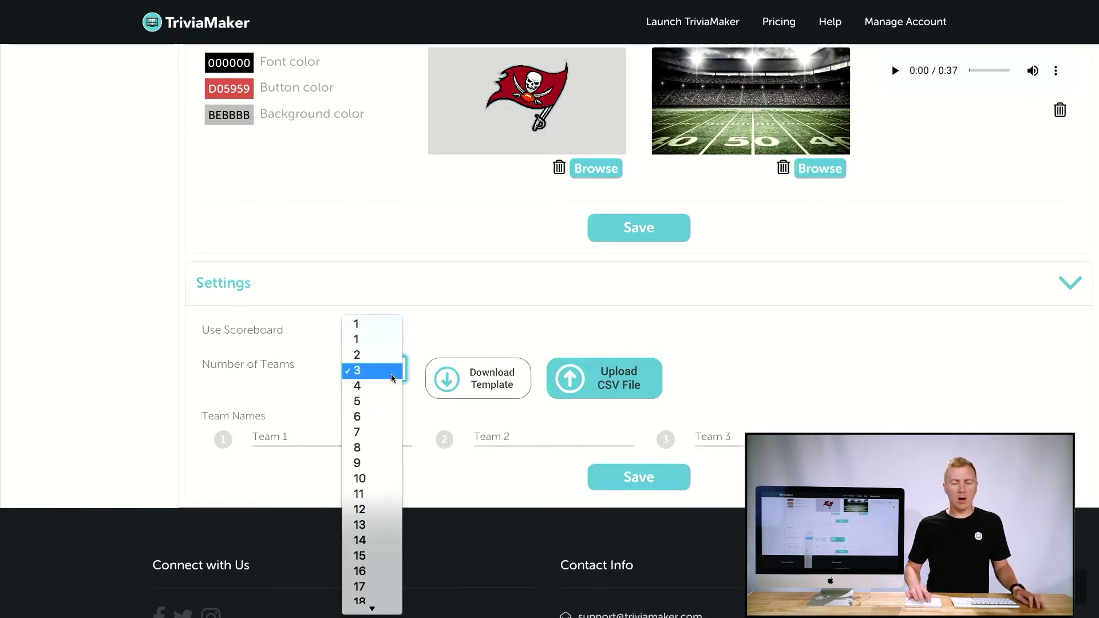
scroll(383, 450, "down", 10)
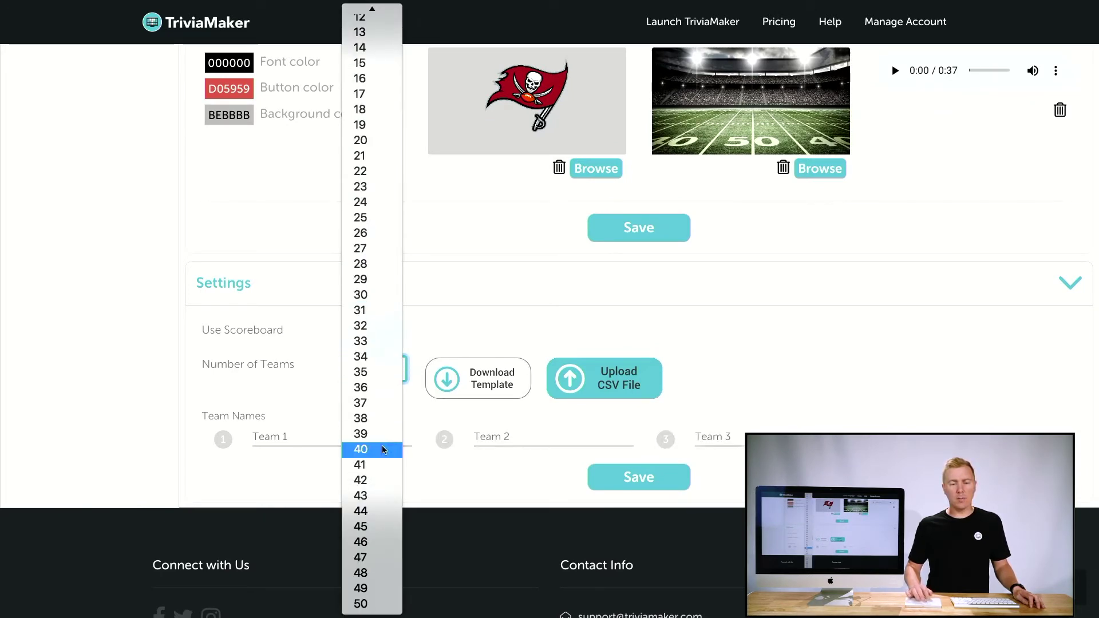
left_click(368, 604)
scroll(388, 479, "down", 3)
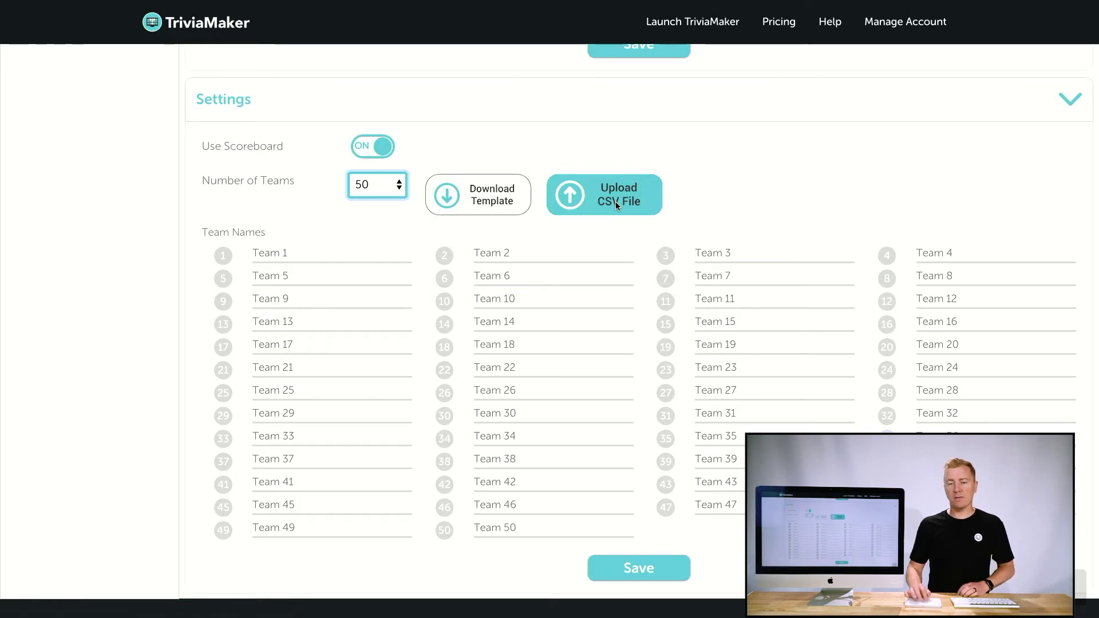
left_click(397, 189)
scroll(369, 140, "up", 10)
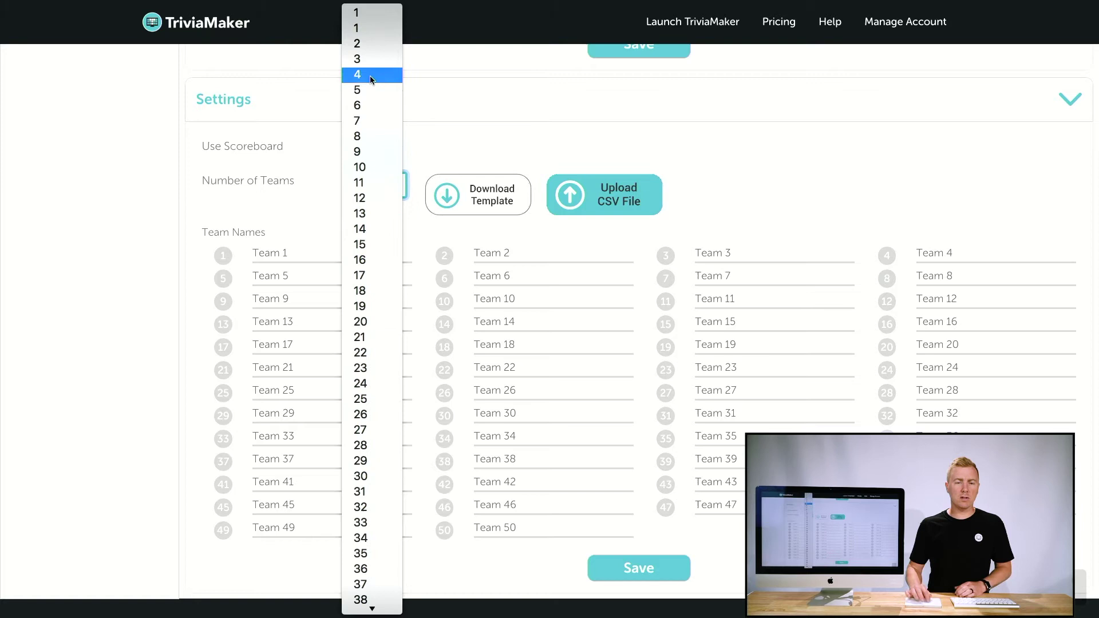
left_click(369, 59)
left_click(313, 307)
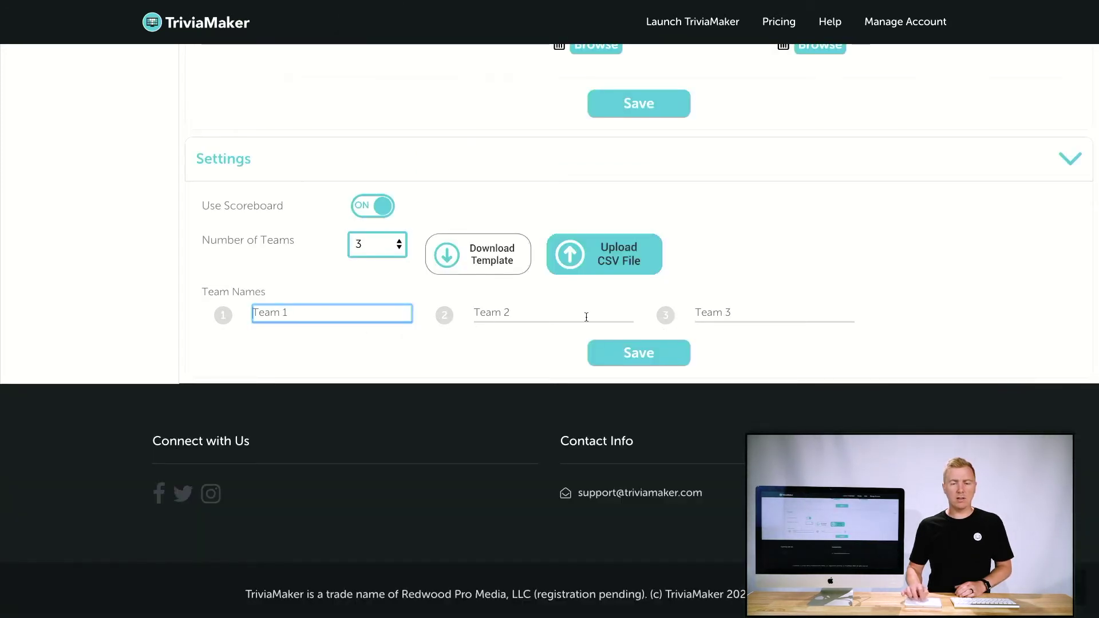
scroll(636, 355, "up", 1)
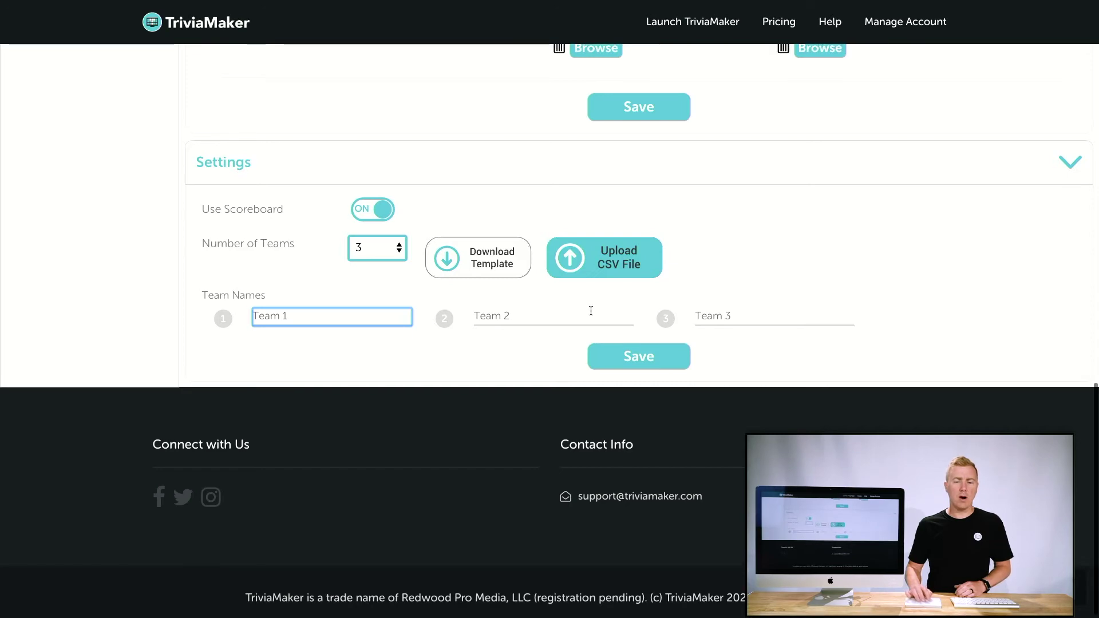
left_click(620, 364)
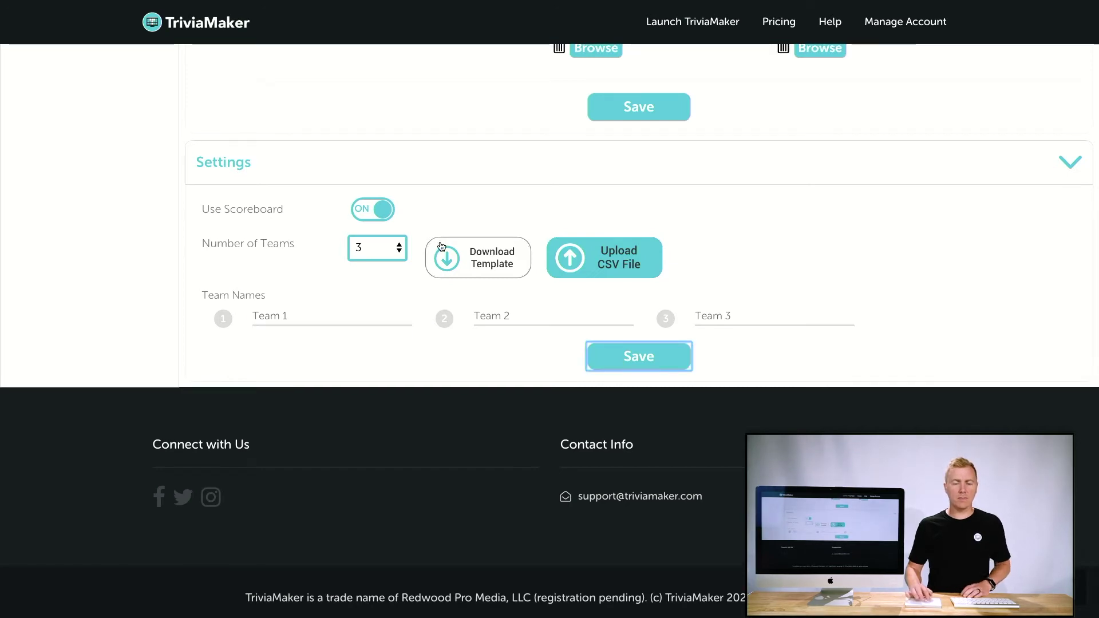
Start playing the game and choose the Basic option to launch it on this device only.
scroll(441, 246, "up", 15)
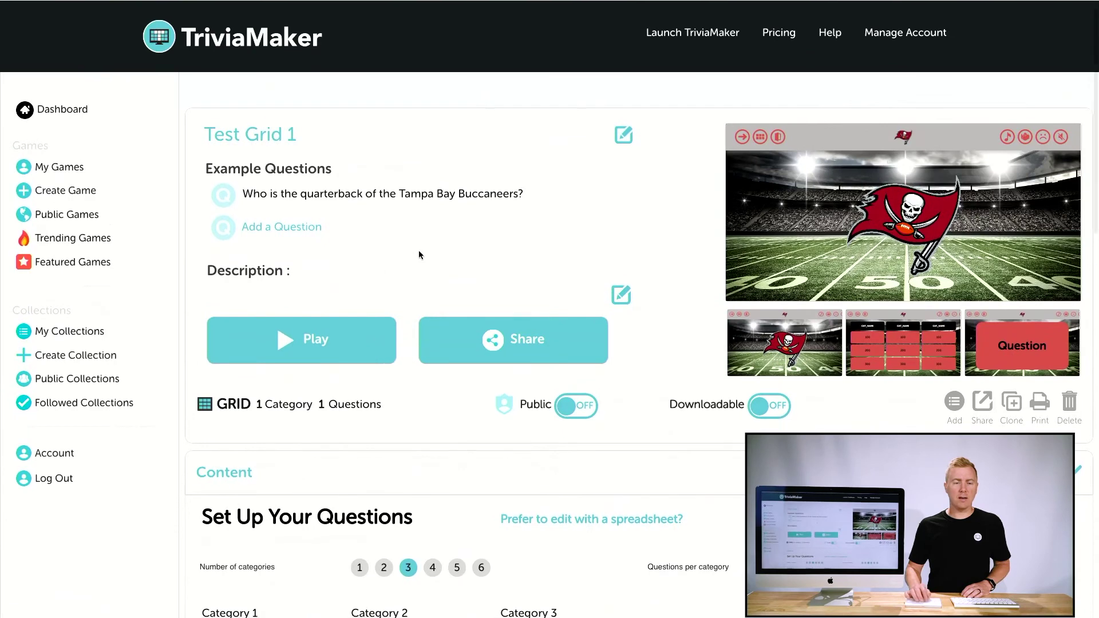
left_click(314, 337)
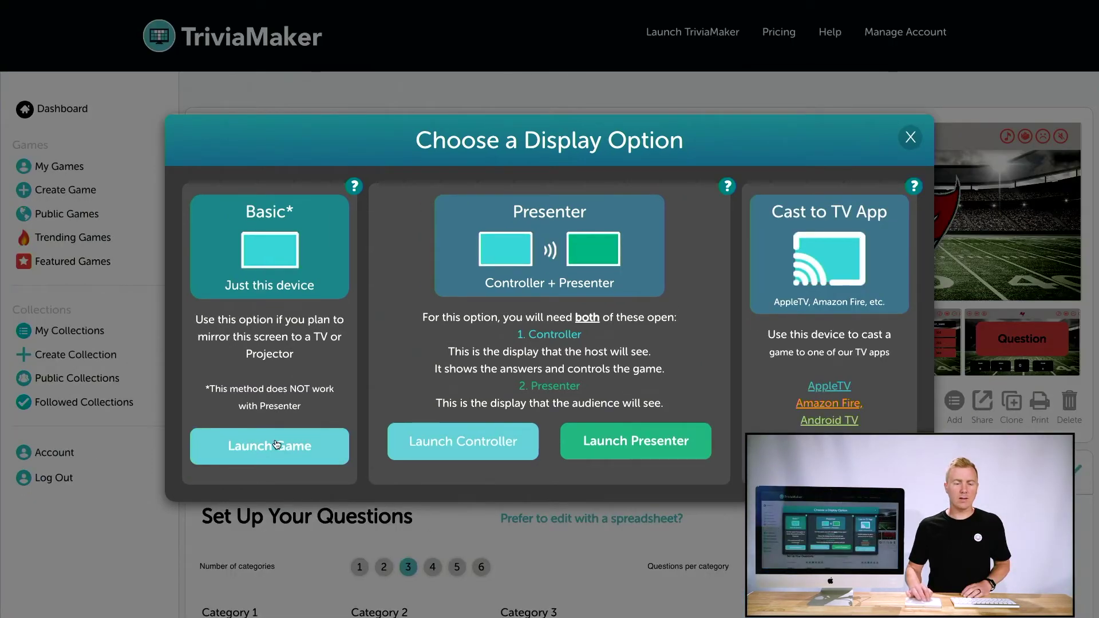
left_click(270, 445)
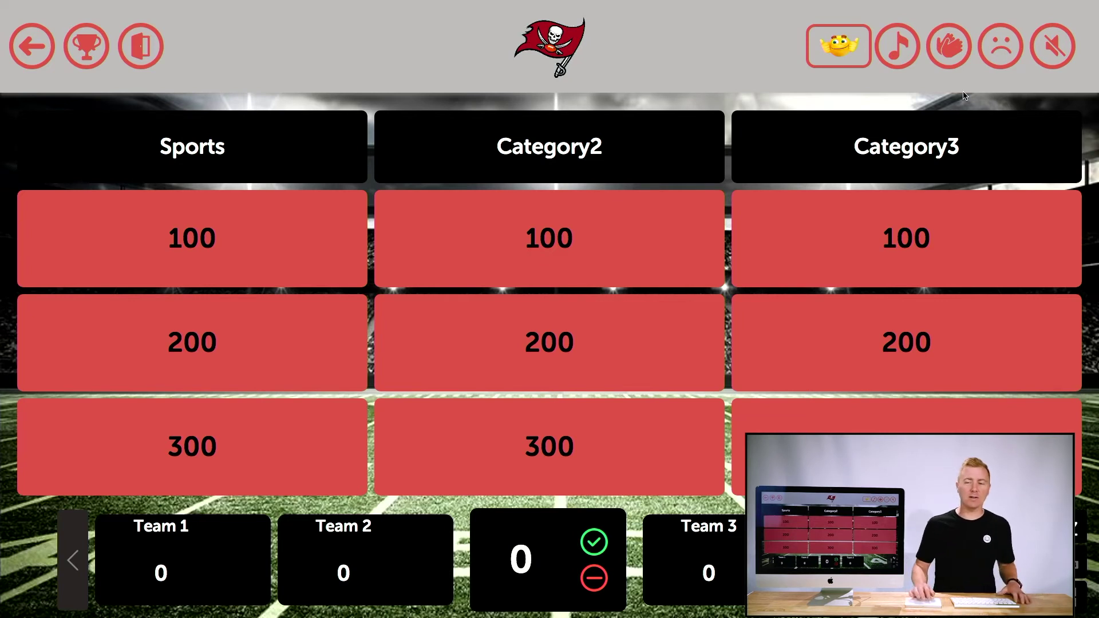
Show a thumbs-up reaction, select each team's score, and give Team 3 100 points then remove them.
left_click(848, 44)
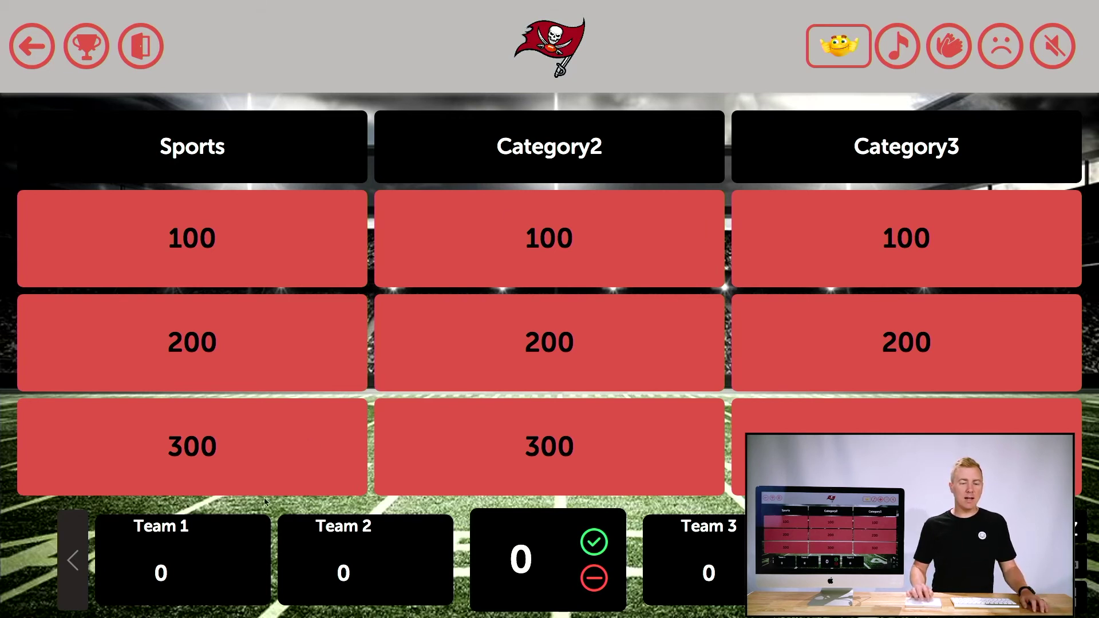
left_click(212, 567)
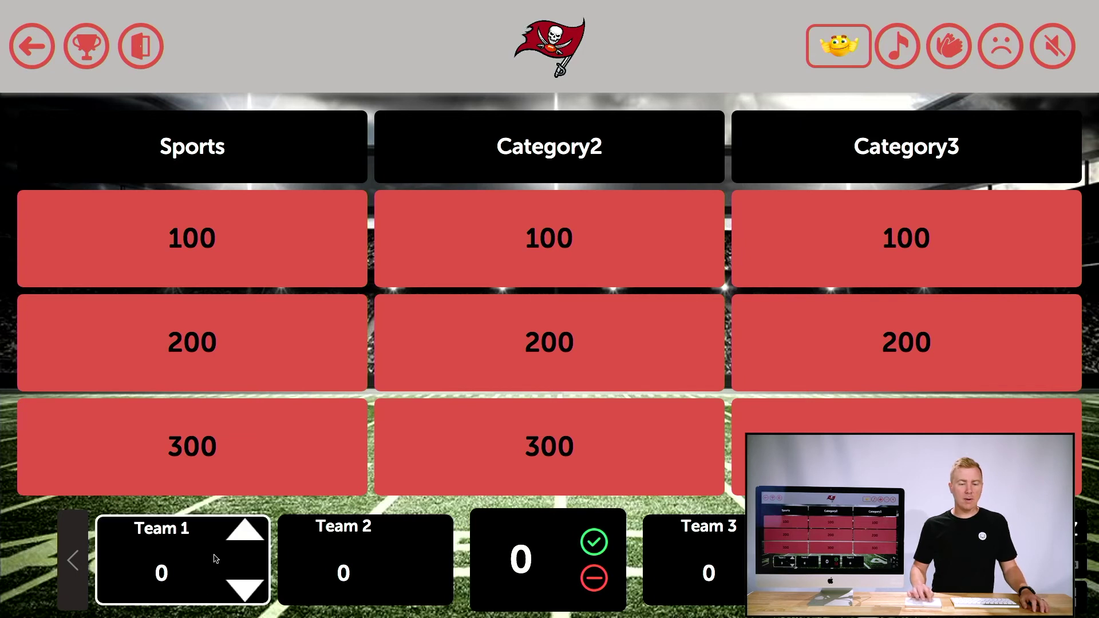
left_click(310, 557)
left_click(672, 570)
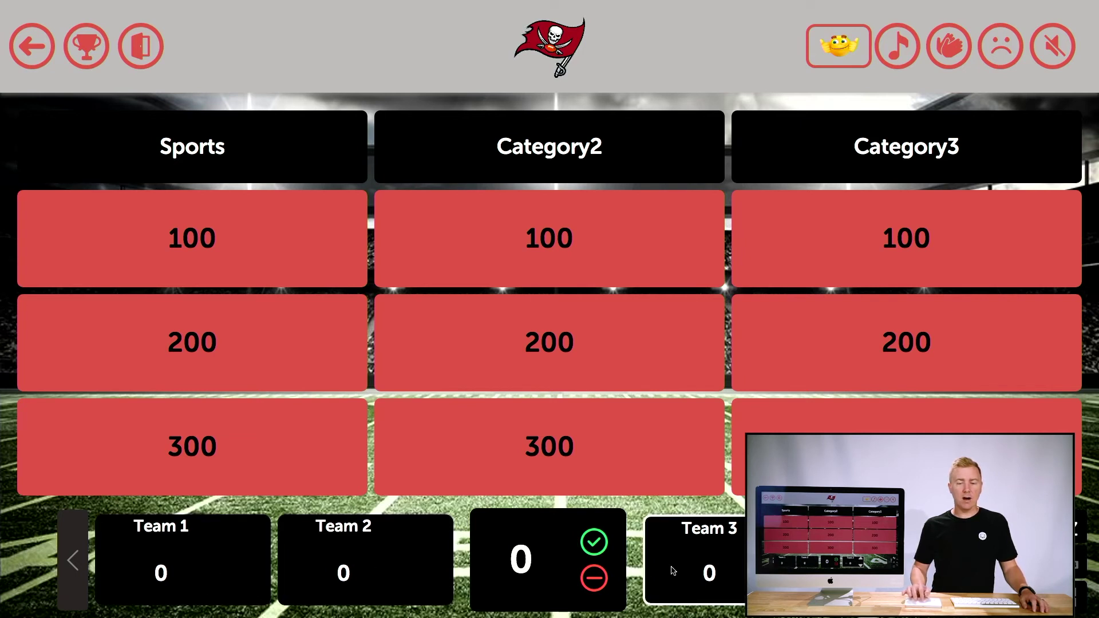
key("Up")
key("Down")
Raise Team 2's score to 100 and lower it back to 0.
left_click(408, 553)
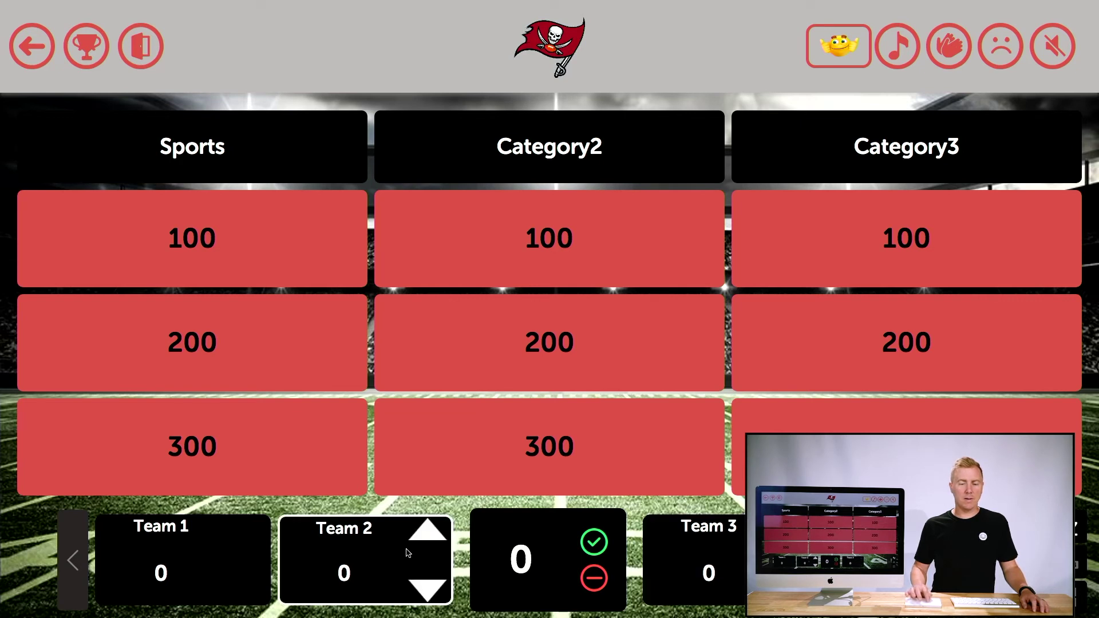
left_click(429, 531)
left_click(428, 589)
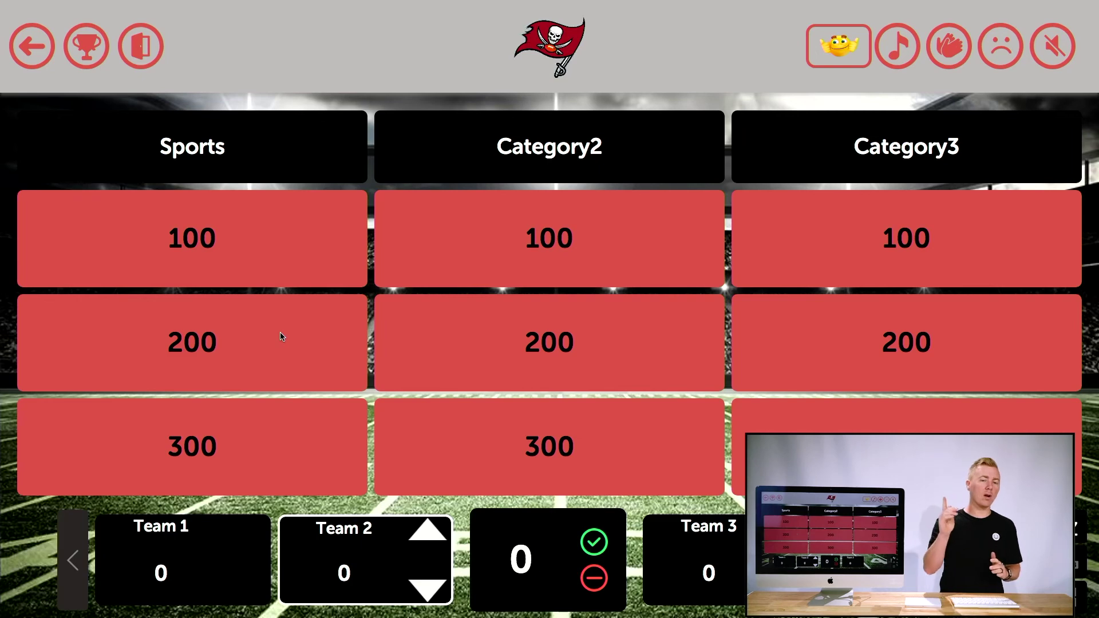
Play Sports 100: charge -100 to Team 1, cancel a second deduction, then mark it correct.
left_click(227, 254)
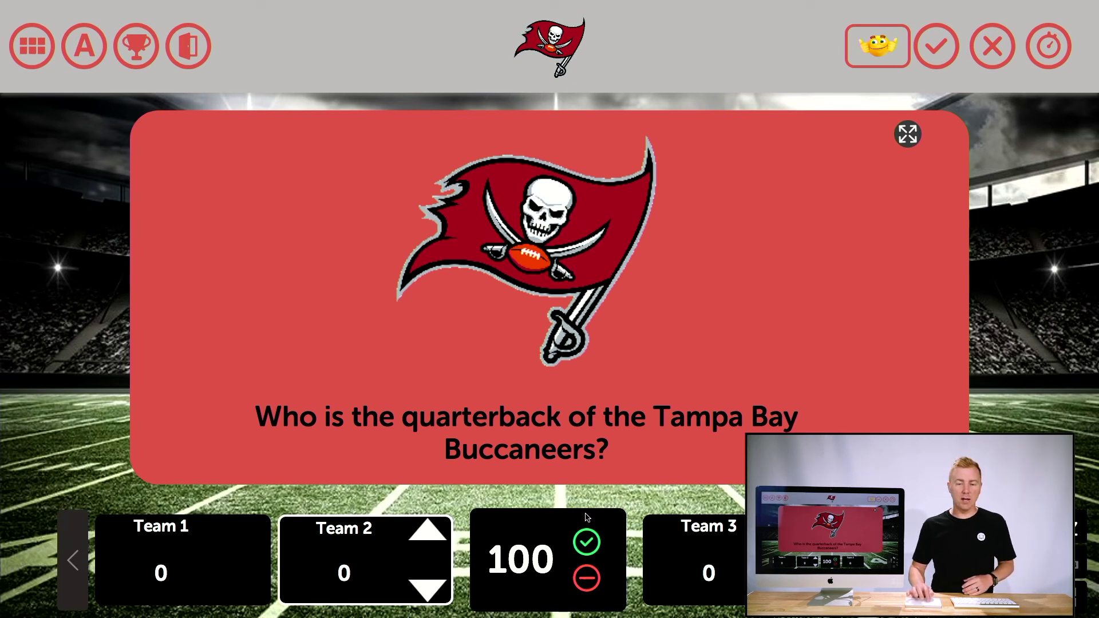
left_click(589, 579)
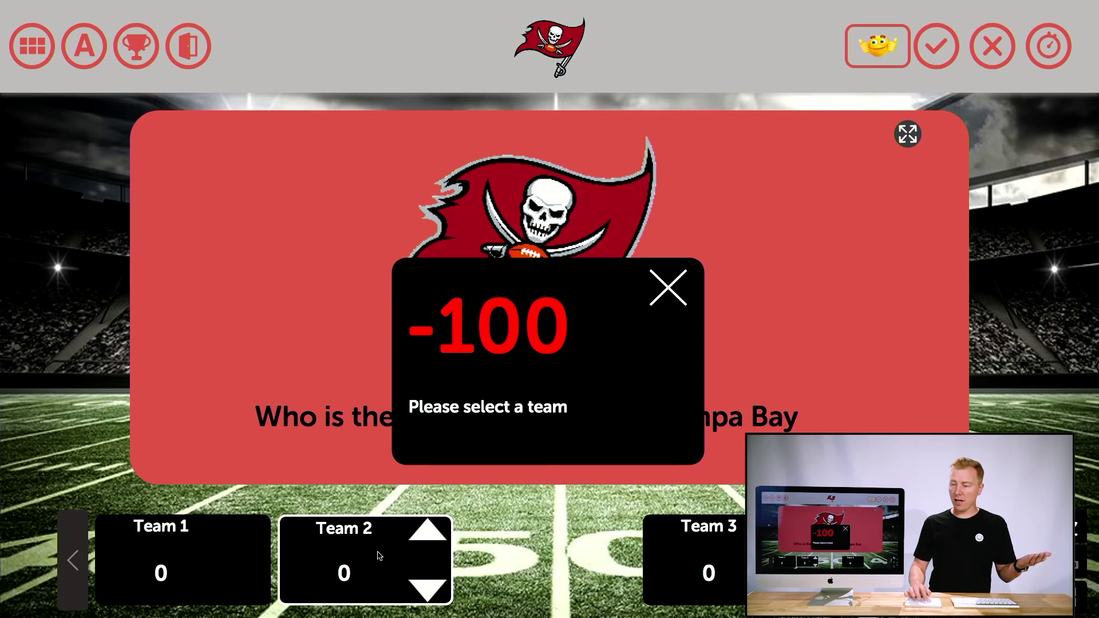
left_click(222, 550)
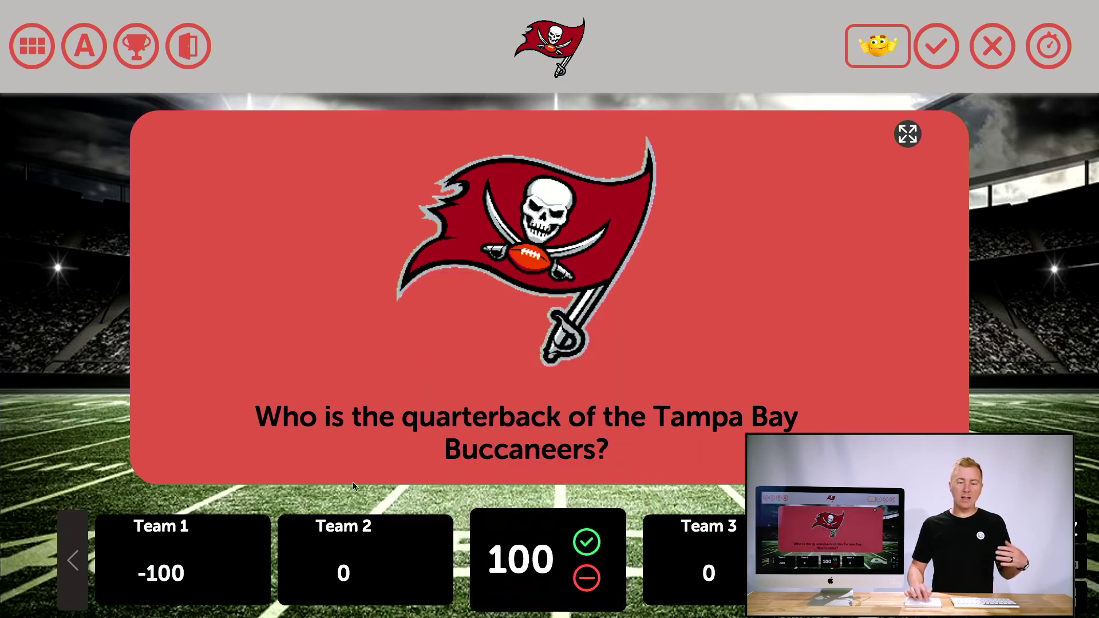
left_click(585, 579)
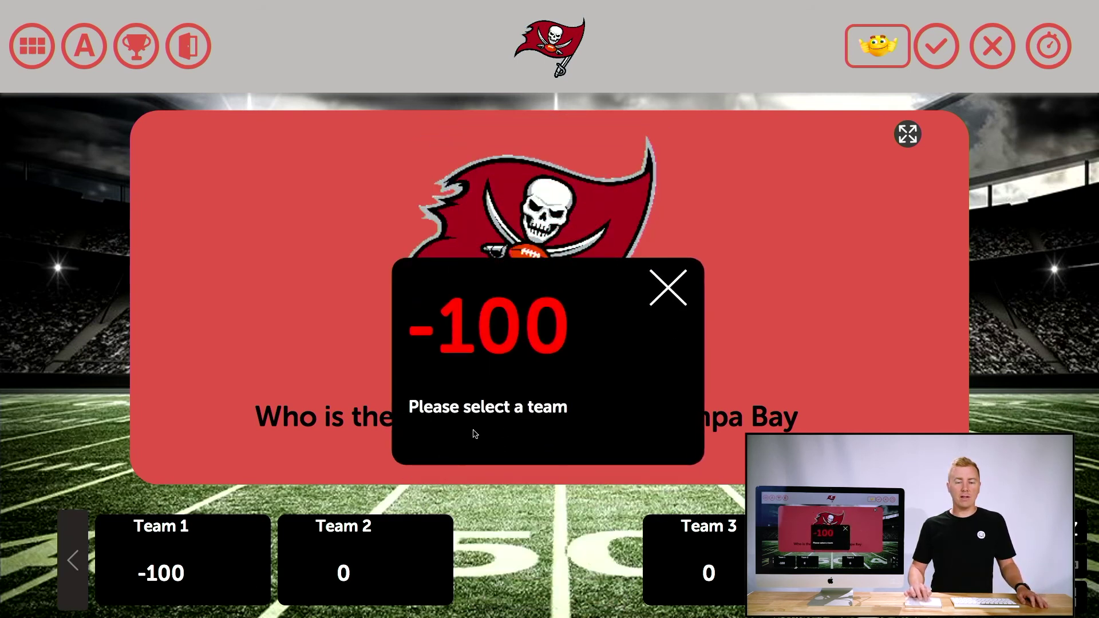
left_click(671, 294)
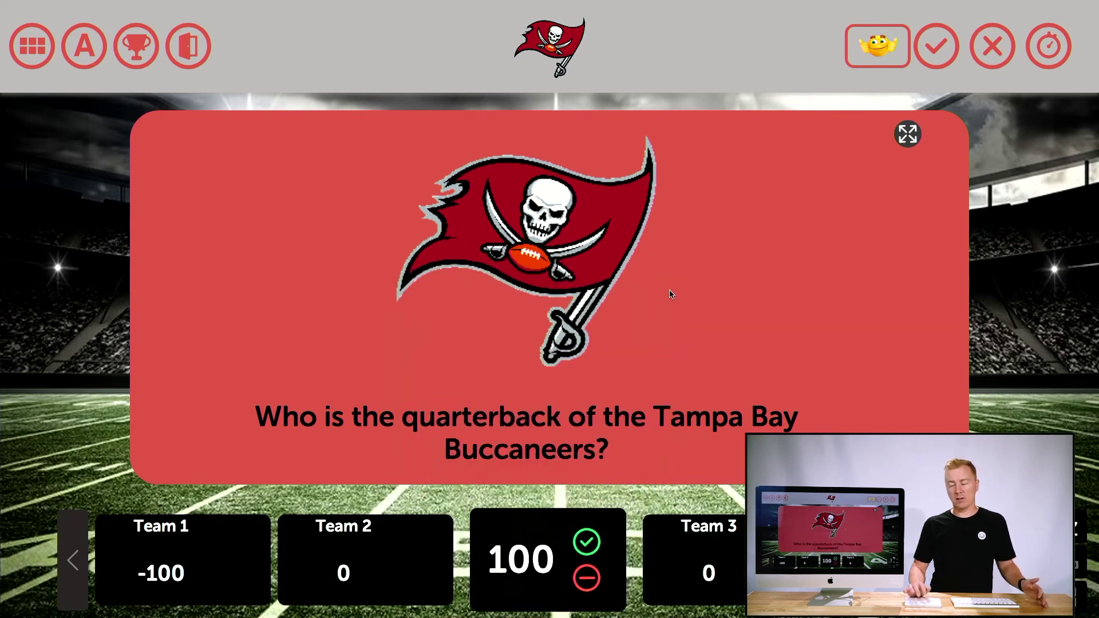
left_click(588, 541)
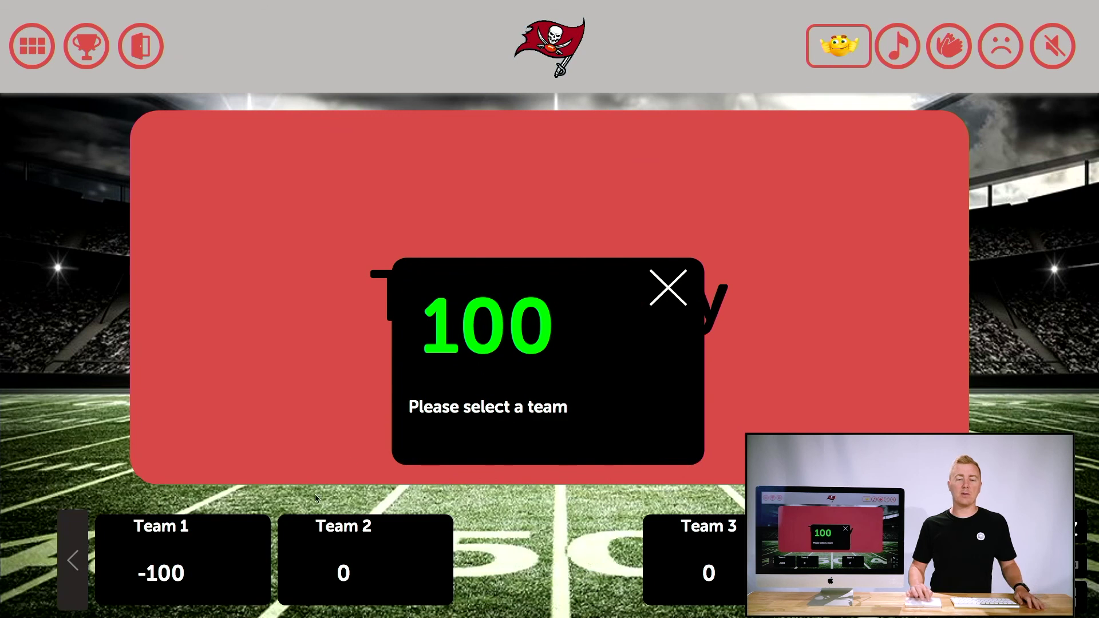
Award the 100 points to Team 2, bringing it to 200, and return to the board.
left_click(314, 537)
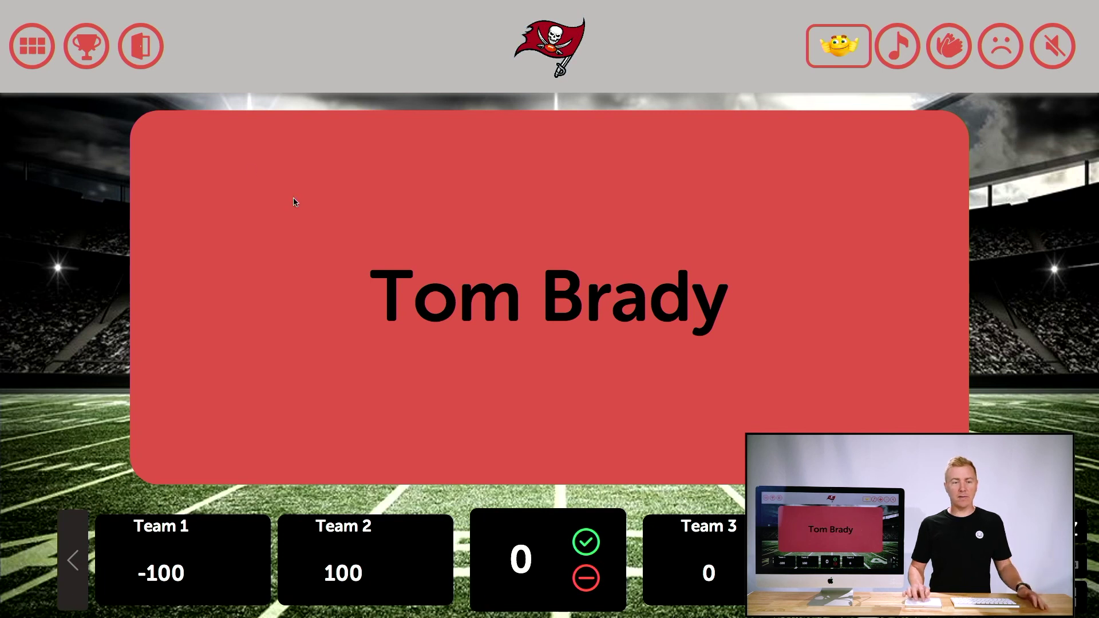
left_click(33, 46)
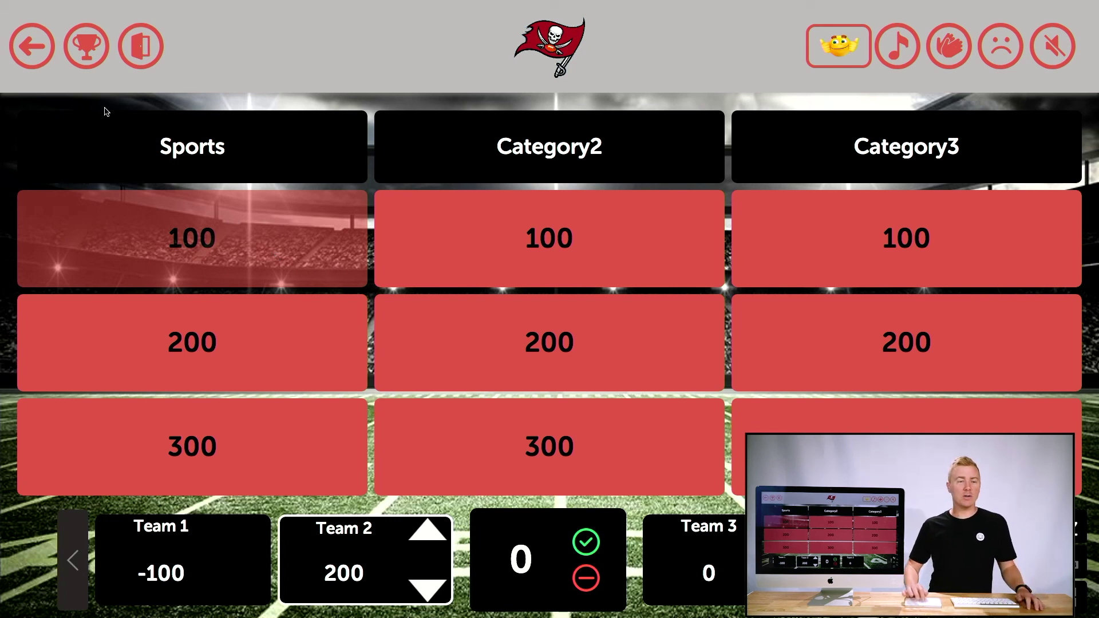
Show the winner screen, with Team 2 winning on 200 points.
left_click(87, 46)
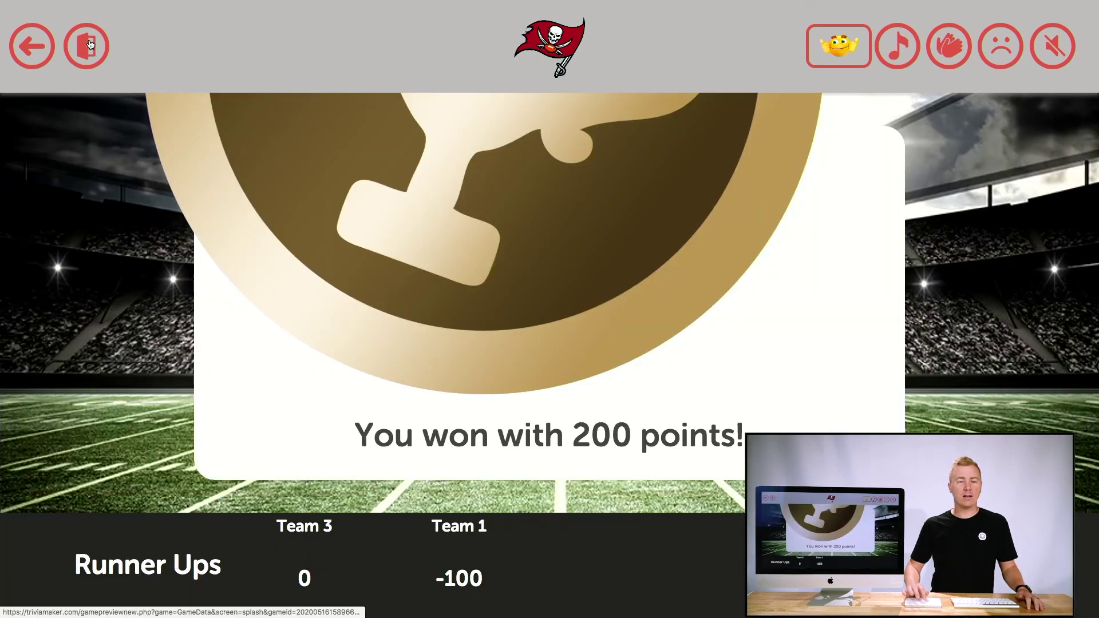